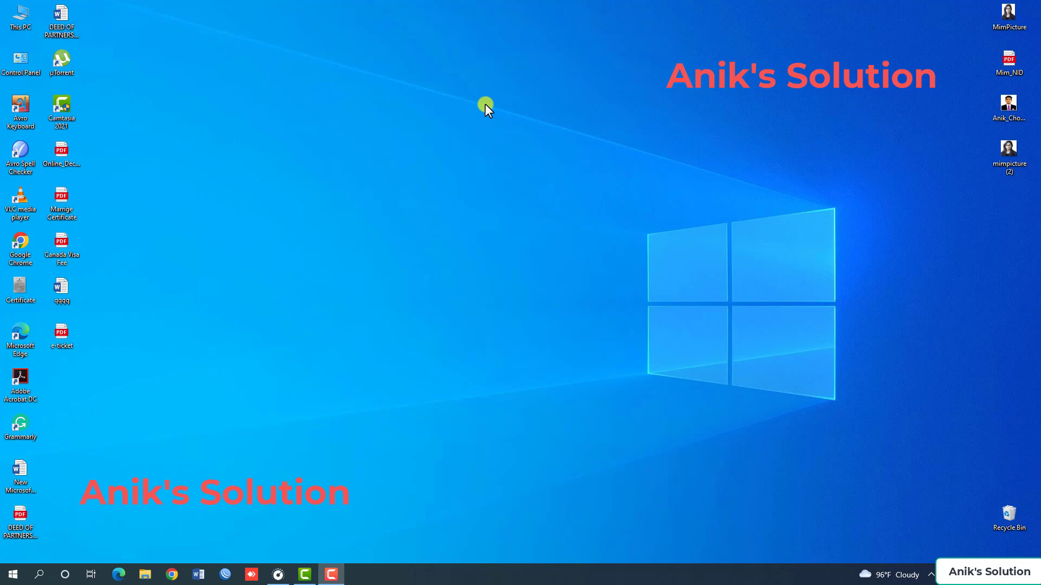
right_click(408, 162)
left_click(431, 194)
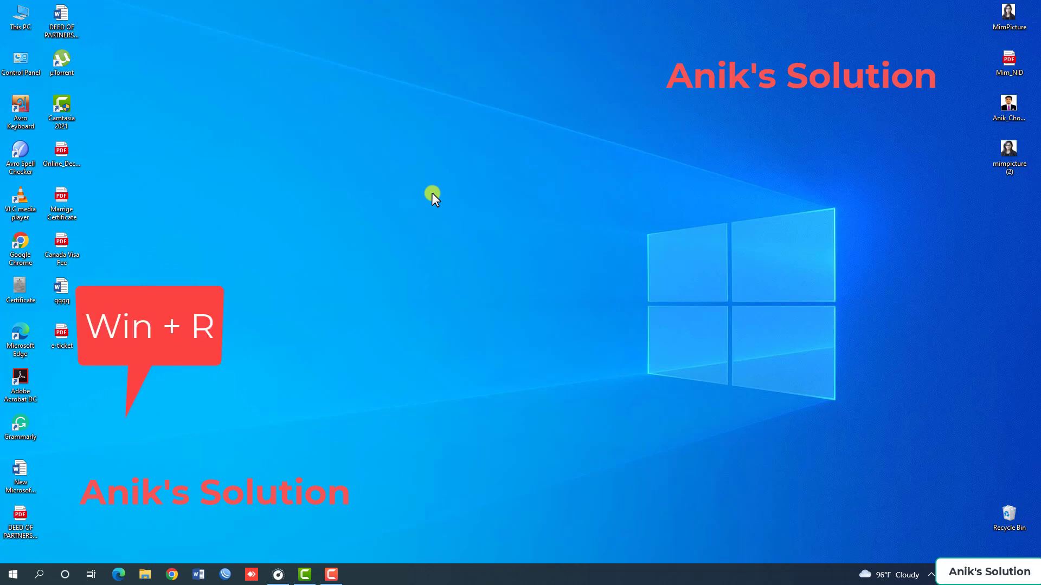
Open a Command Prompt and run ipconfig to list the network configuration.
key("super+r")
type("cmd")
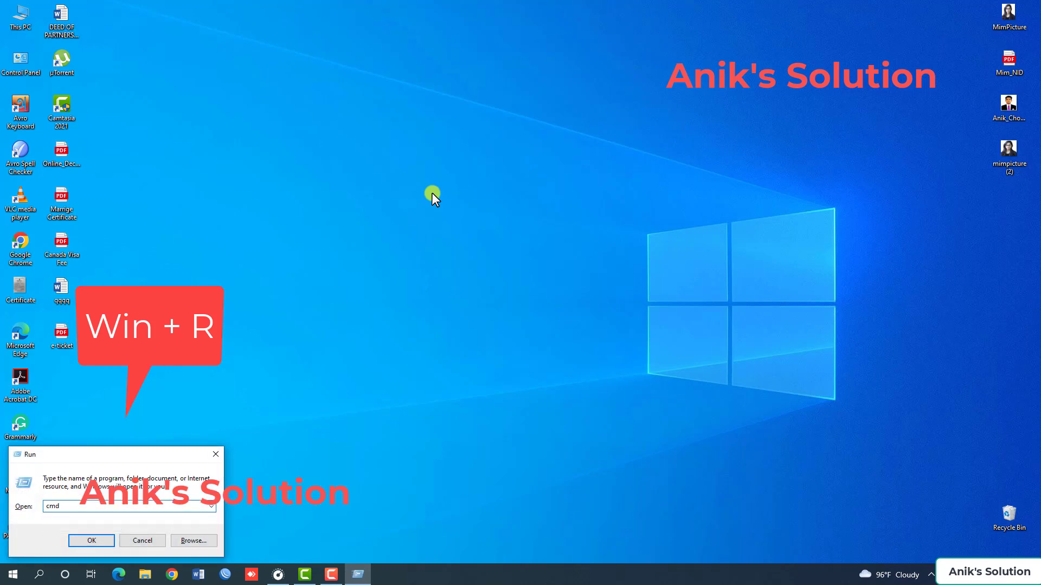
key("Return")
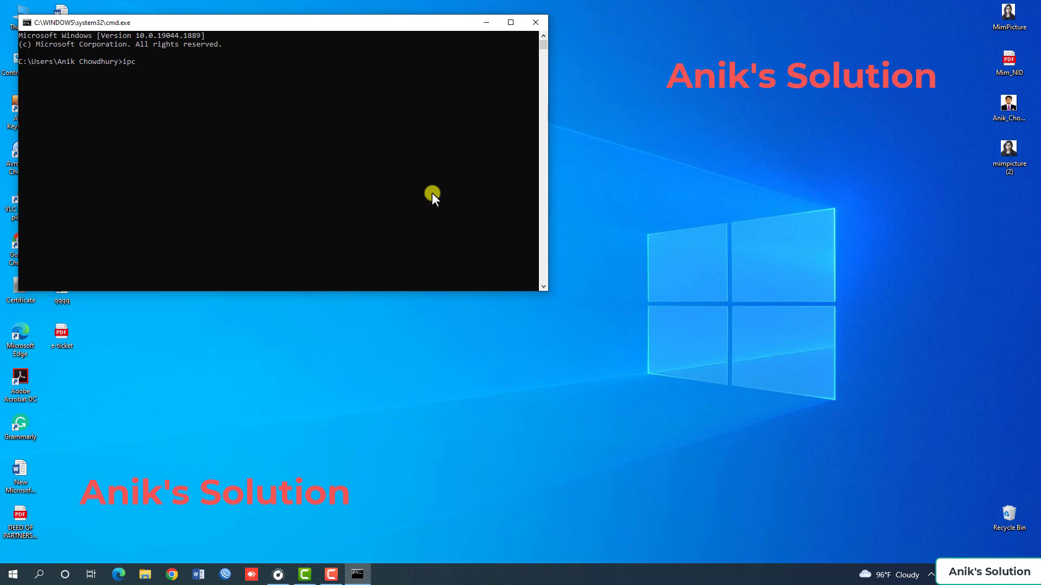
type("ipconfig")
key("Return")
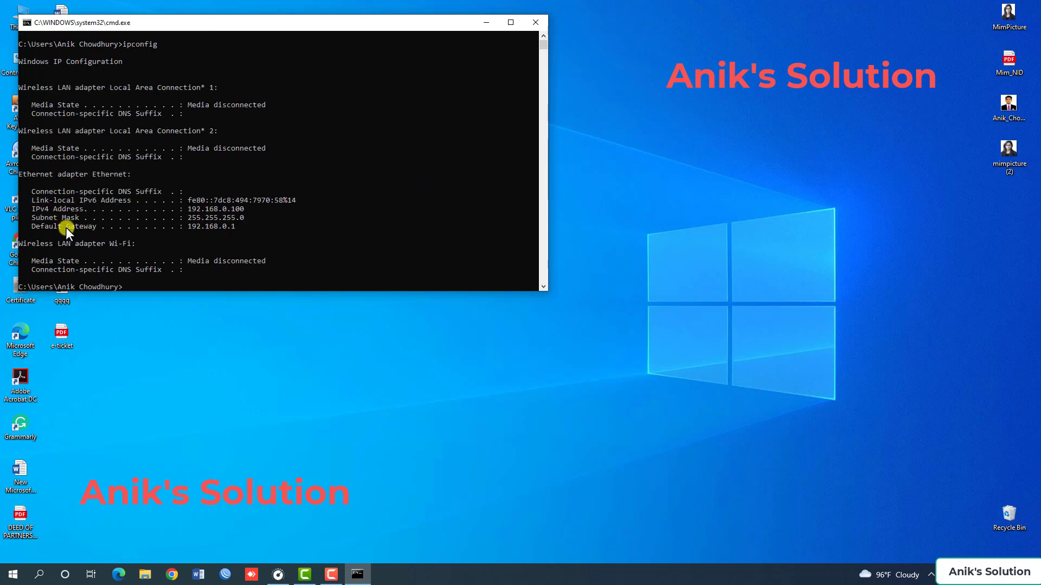
Look up the Ethernet adapter's default gateway address in the ipconfig output and close the Command Prompt.
left_click_drag(28, 227, 193, 227)
left_click(224, 226)
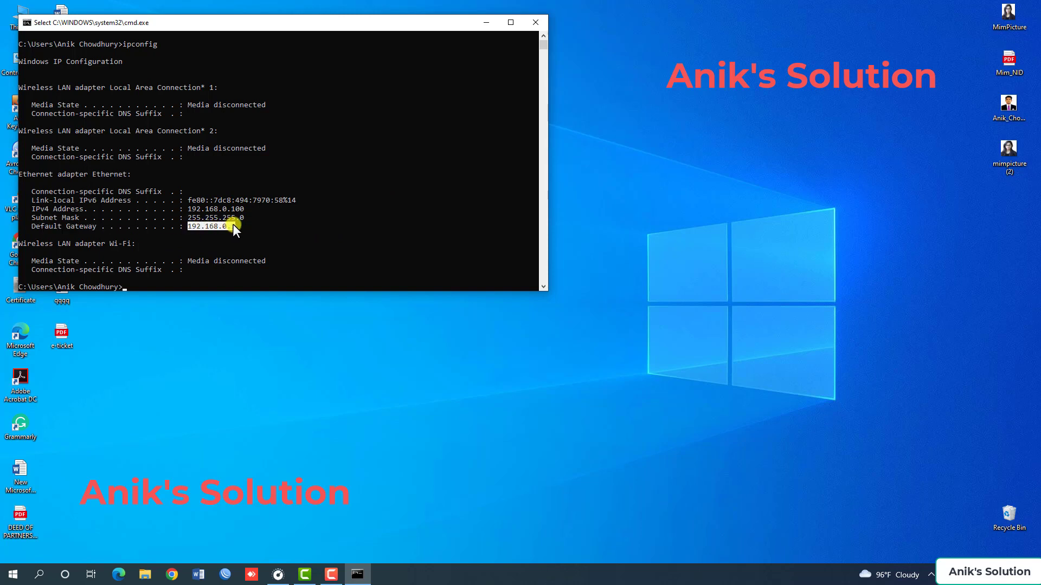
right_click(236, 226)
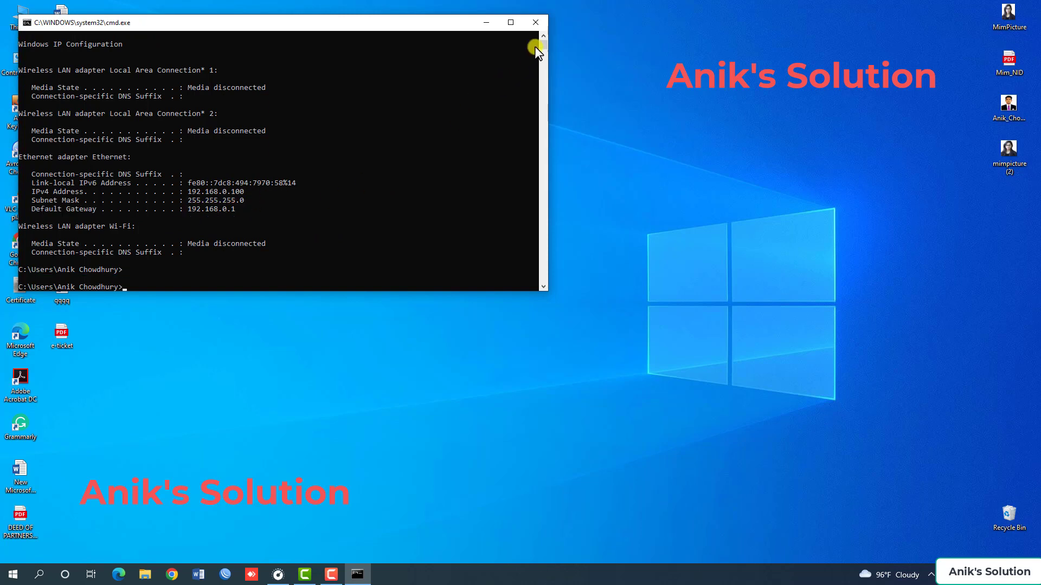
left_click(536, 22)
Switch to Google Chrome and load the router's setup page at 192.168.0.1.
left_click(171, 574)
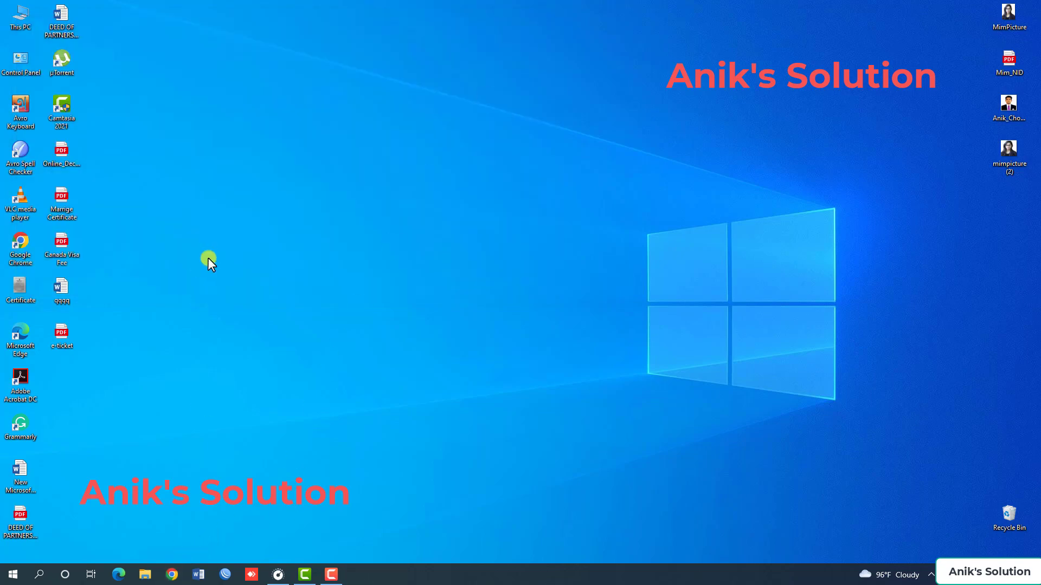
left_click(119, 30)
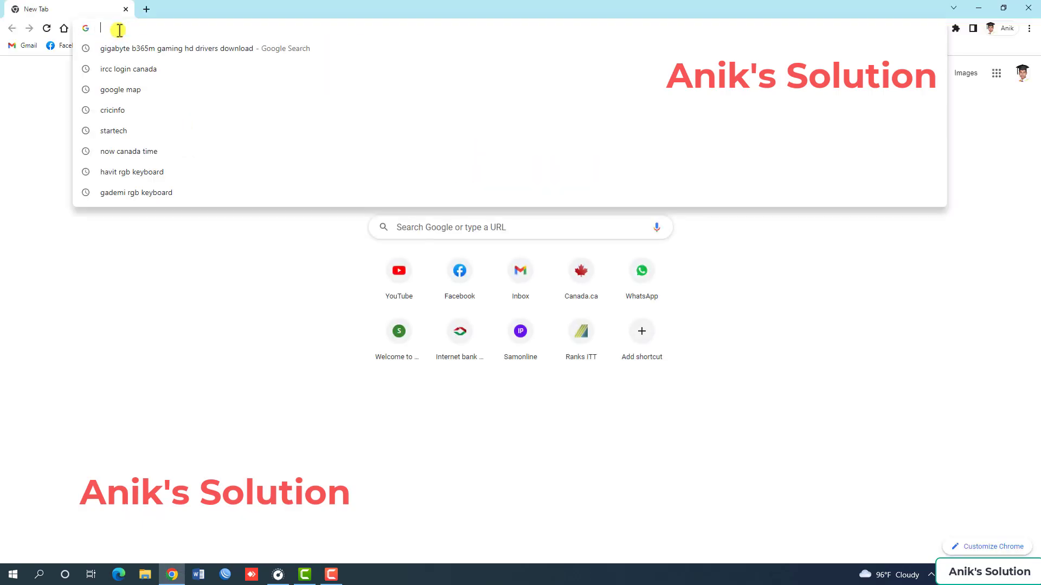
type("192.168.")
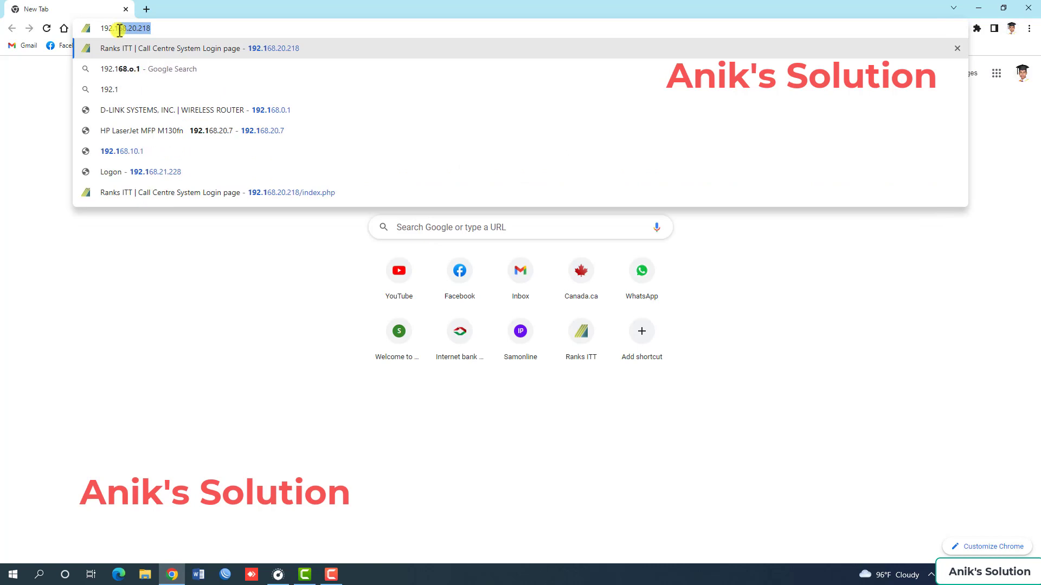
type("0.1")
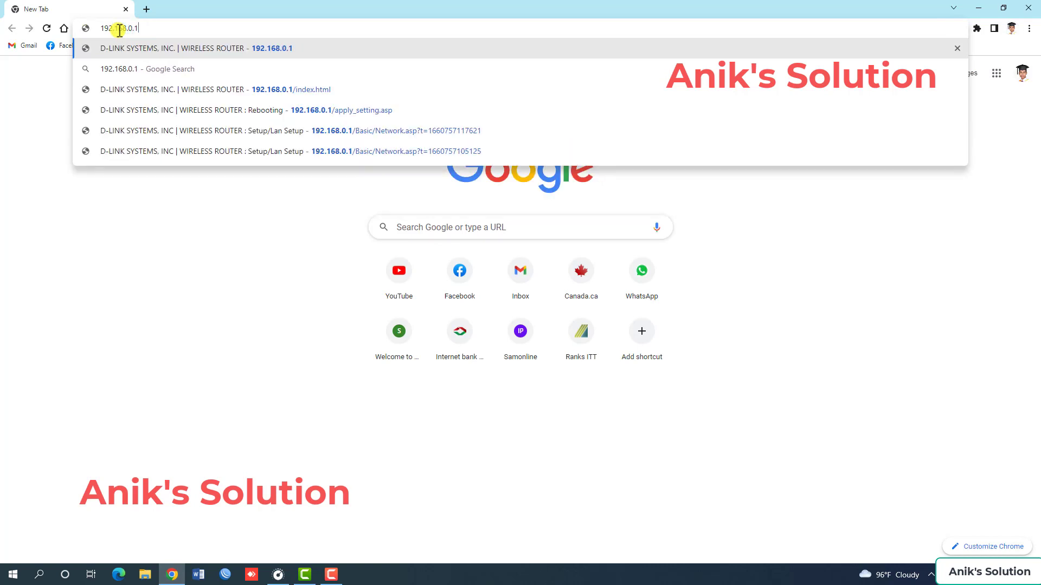
key("Return")
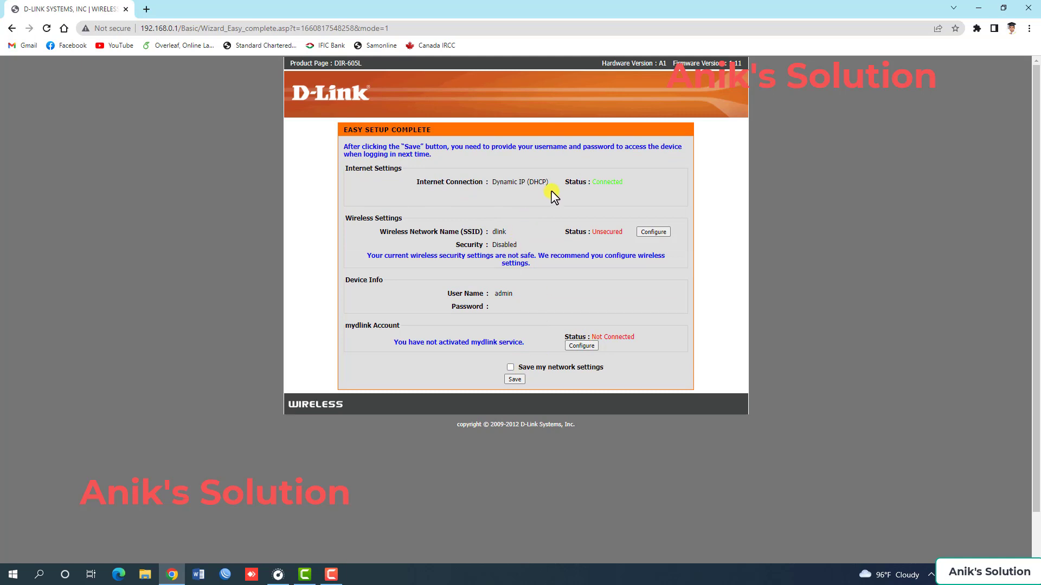
Check the internet connection status, then configure the wireless settings by replacing the SSID with a personalised network name.
left_click_drag(416, 185, 627, 186)
left_click(627, 185)
left_click(646, 233)
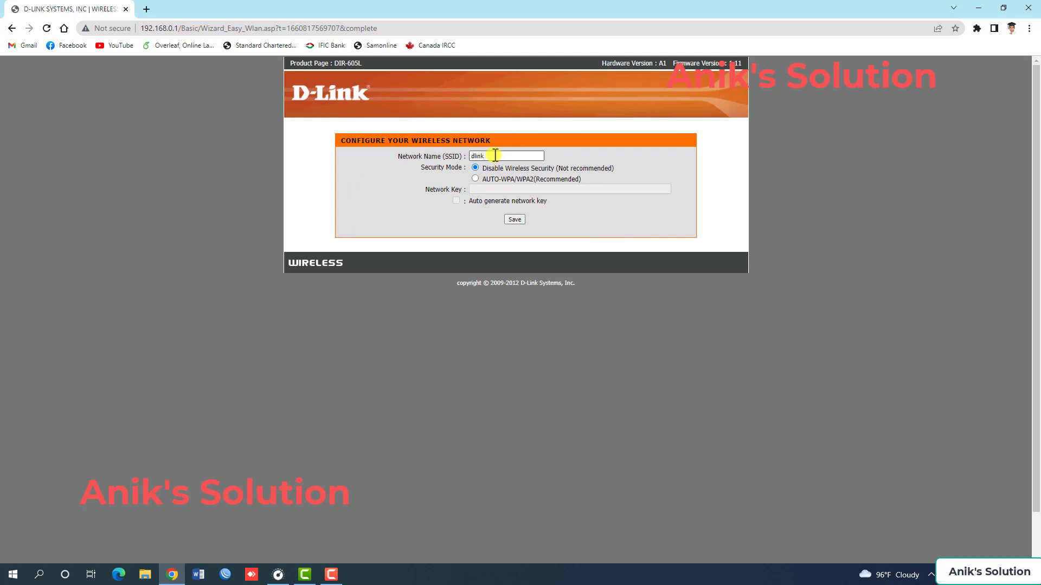
left_click_drag(494, 156, 465, 156)
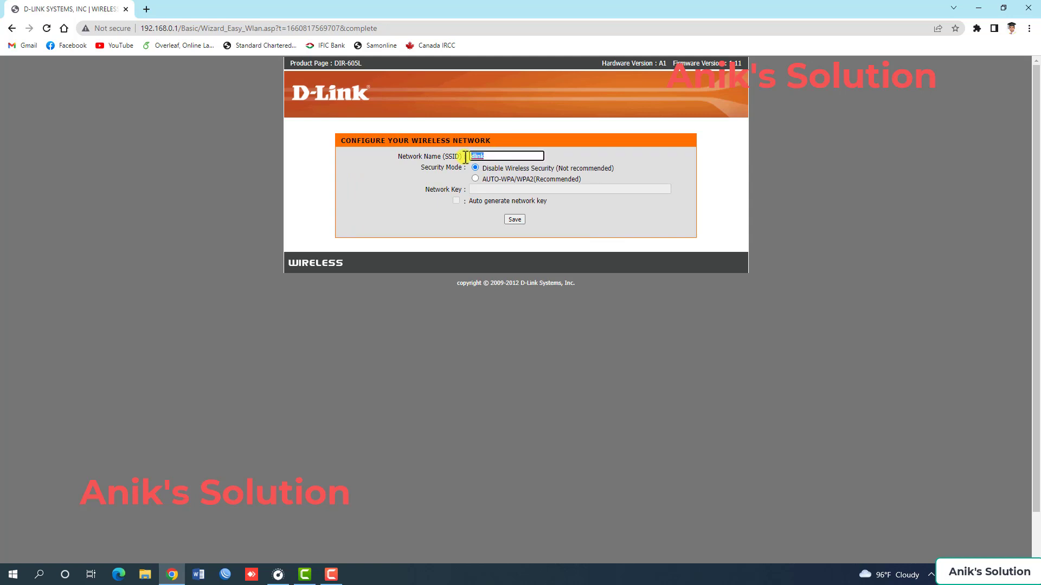
type("Anik WiFi")
Set the wireless security mode to AUTO-WPA/WPA2 (Recommended), enter the network key and save the settings.
left_click(476, 179)
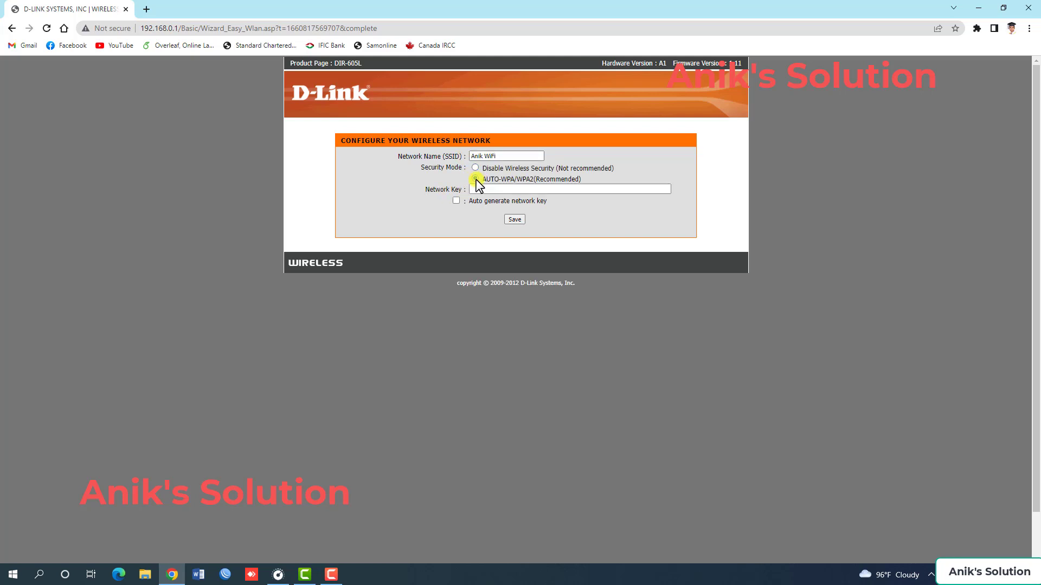
left_click(486, 188)
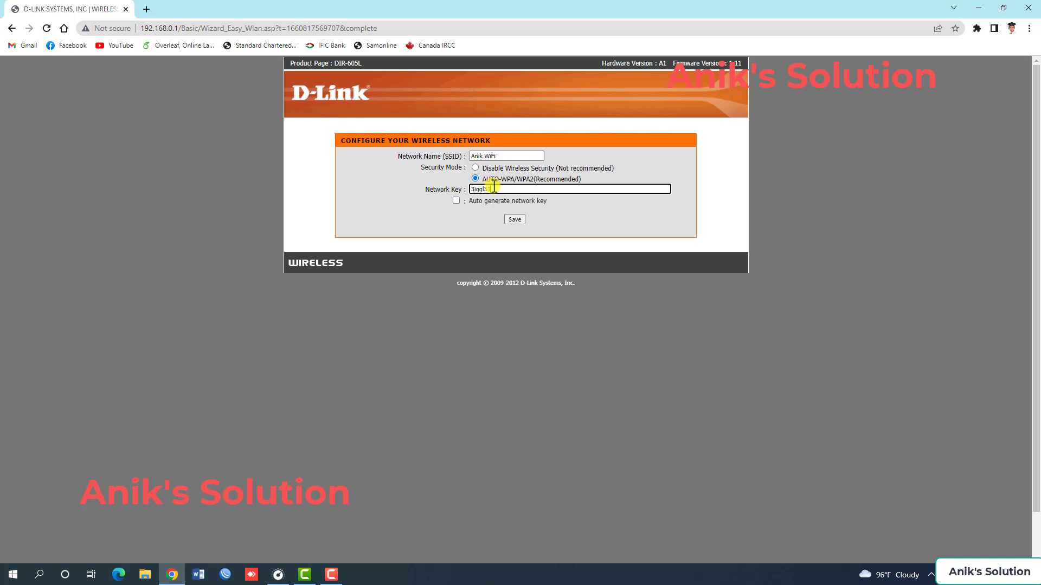
left_click(514, 221)
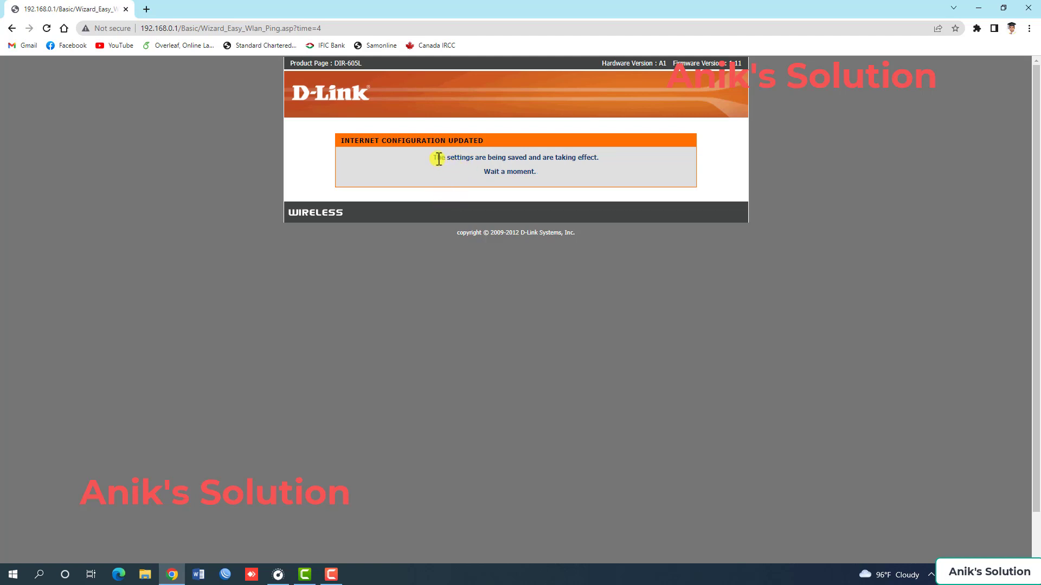
left_click_drag(611, 146, 611, 161)
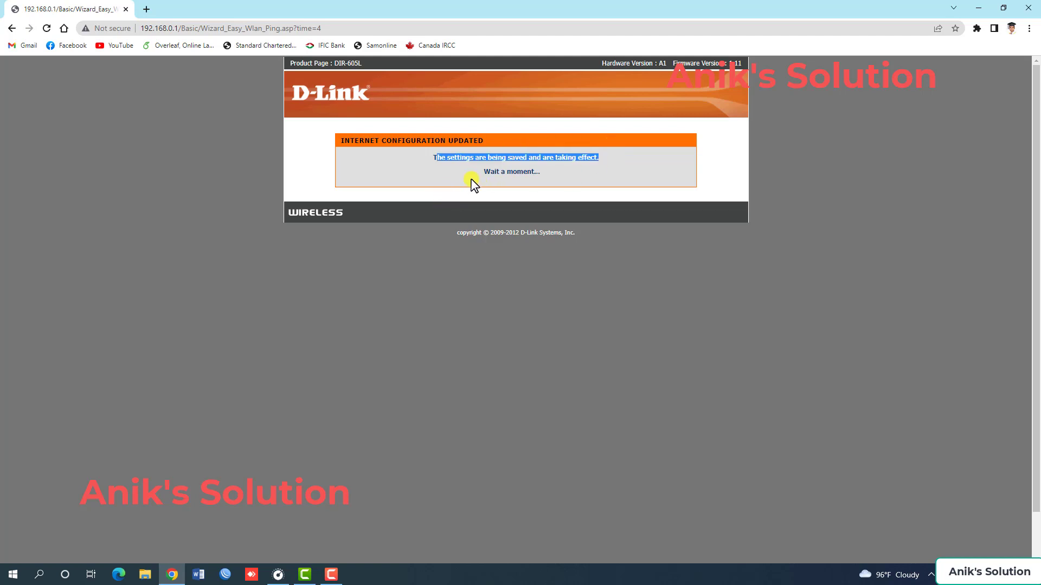
left_click_drag(476, 171, 552, 173)
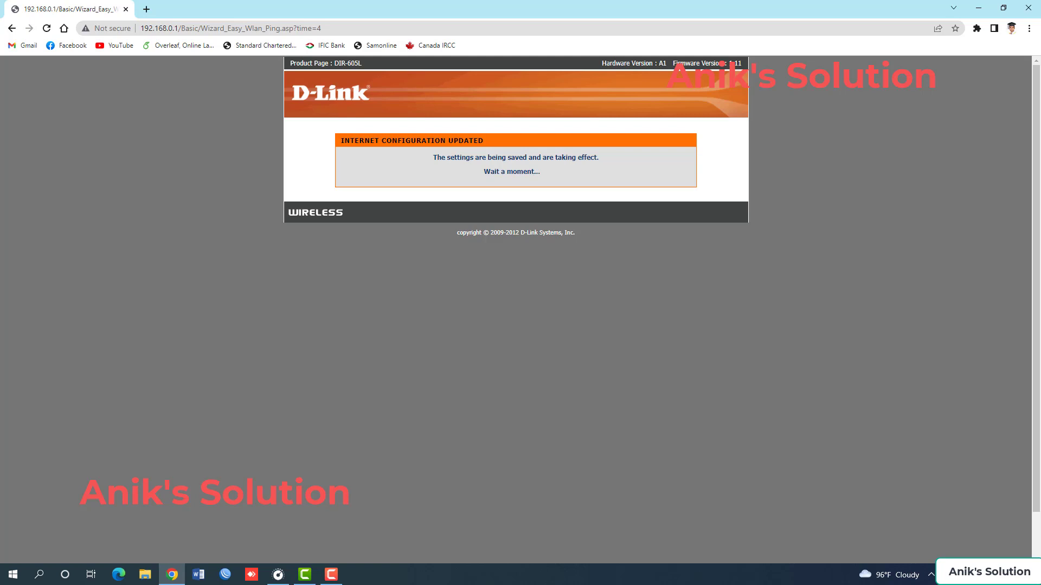
left_click(45, 28)
Load YouTube in a new tab to test the internet connection, and close that tab.
left_click(147, 9)
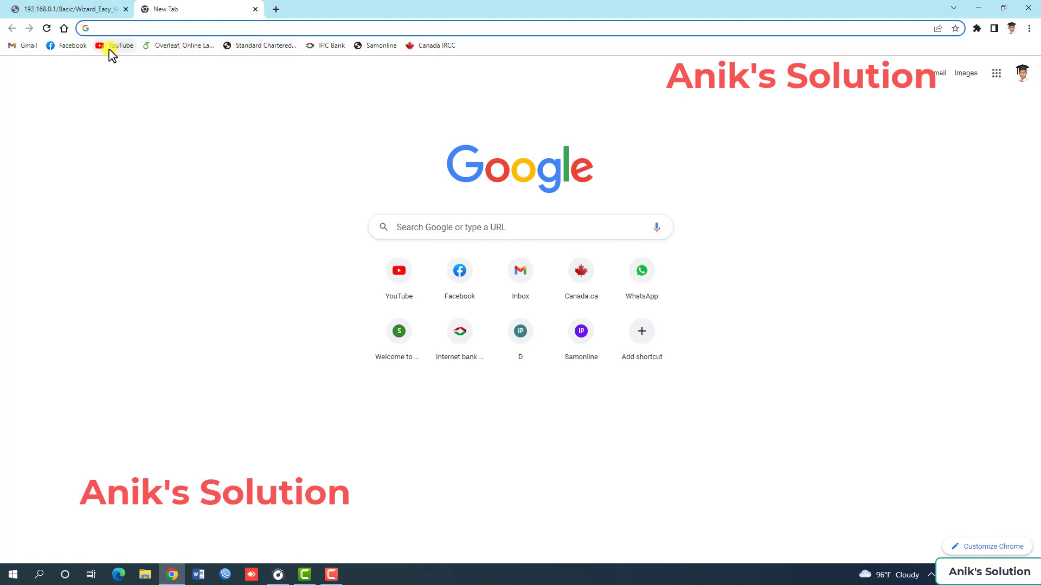
left_click(111, 50)
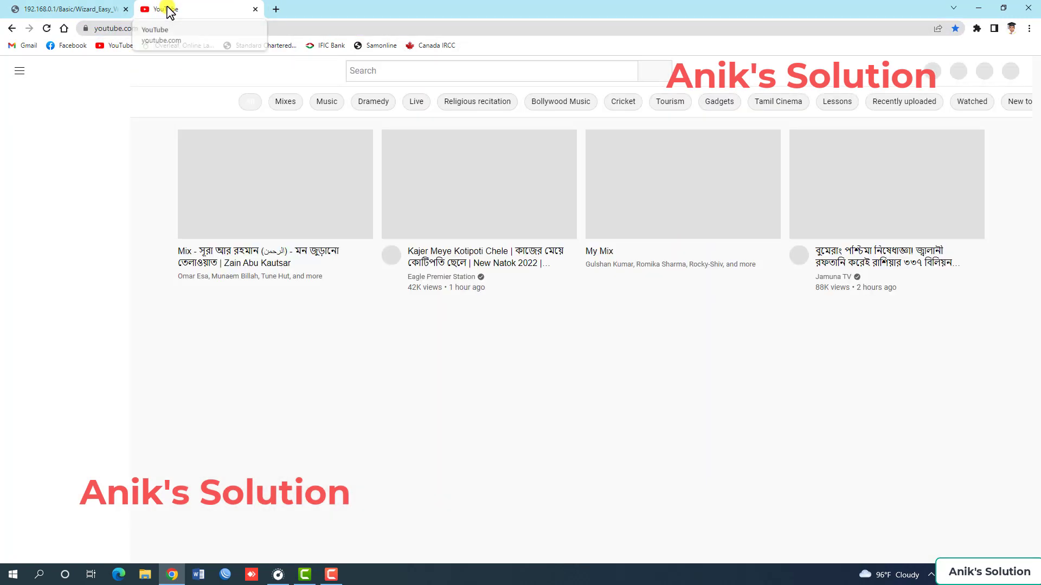
middle_click(167, 8)
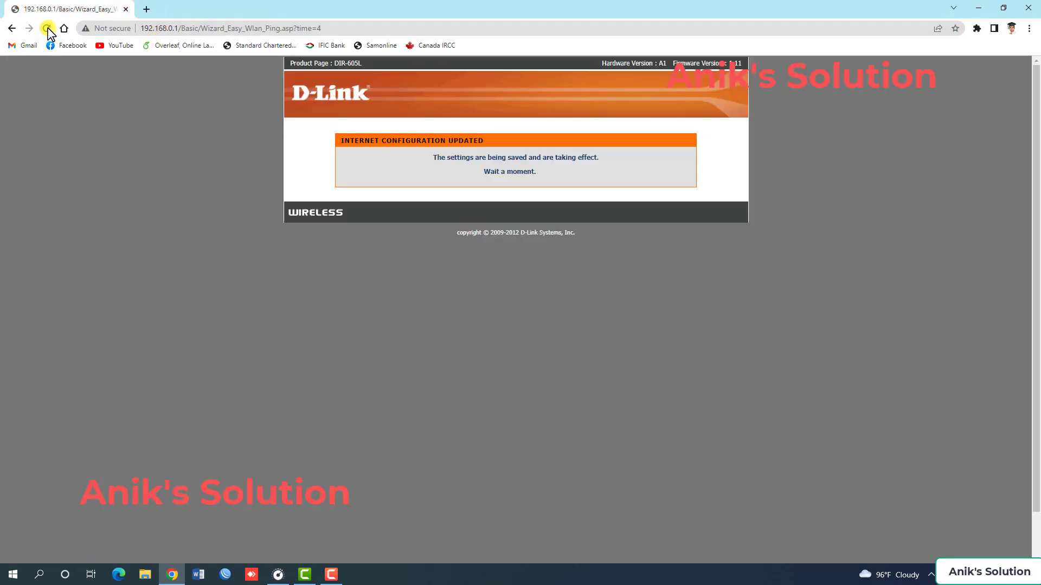
Reopen the router at 192.168.0.1 in a fresh tab replacing the old one, and log in with the user name admin.
left_click(145, 8)
left_click(158, 26)
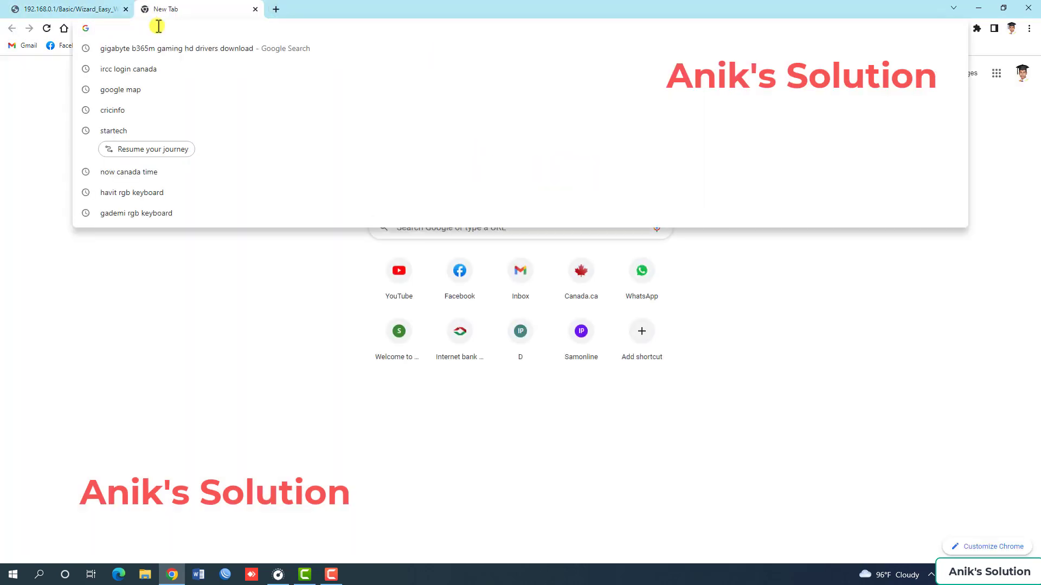
type("192.168.")
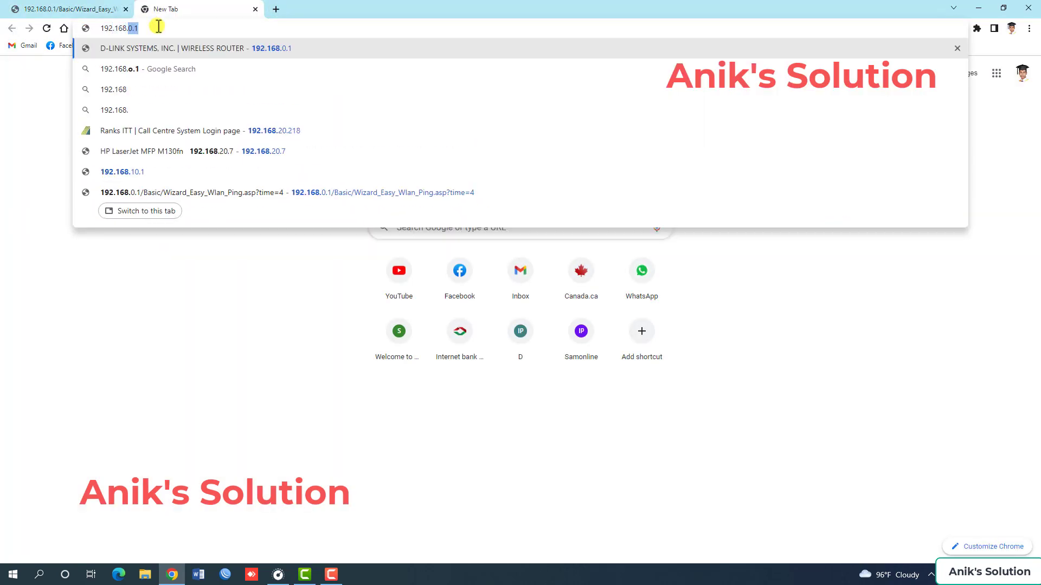
type("0.1")
key("Return")
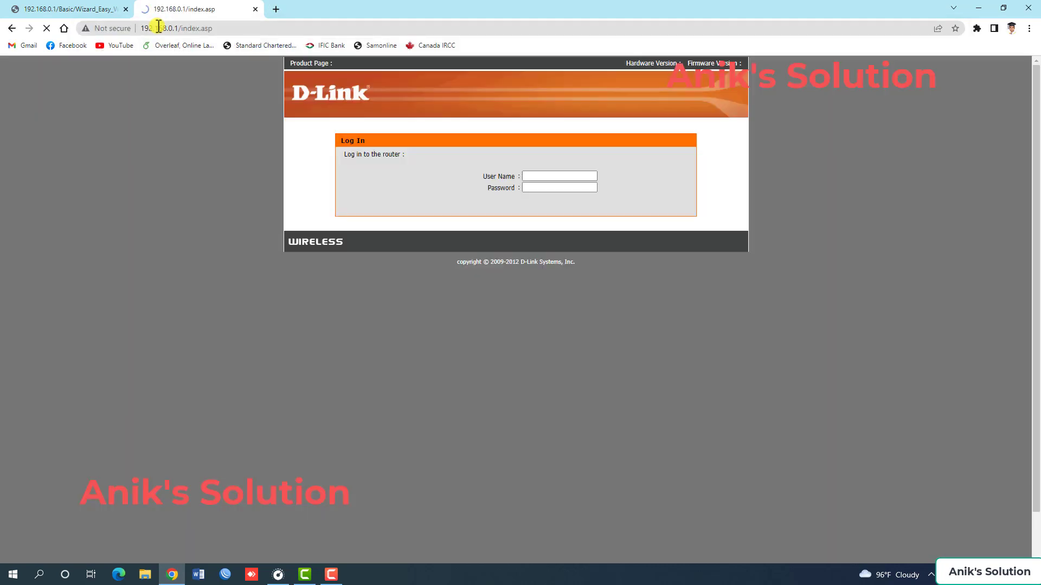
left_click(126, 8)
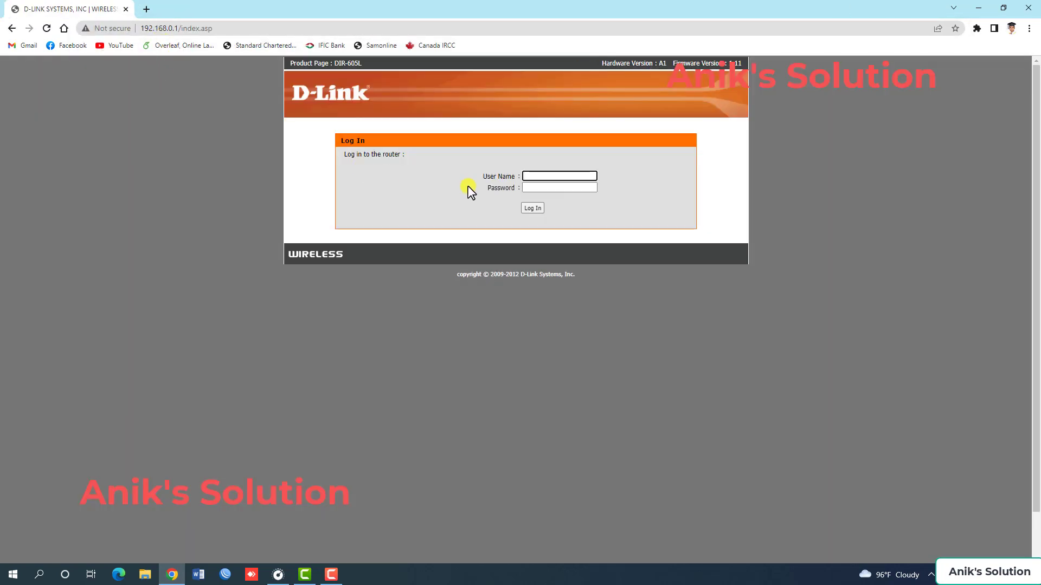
type("admin")
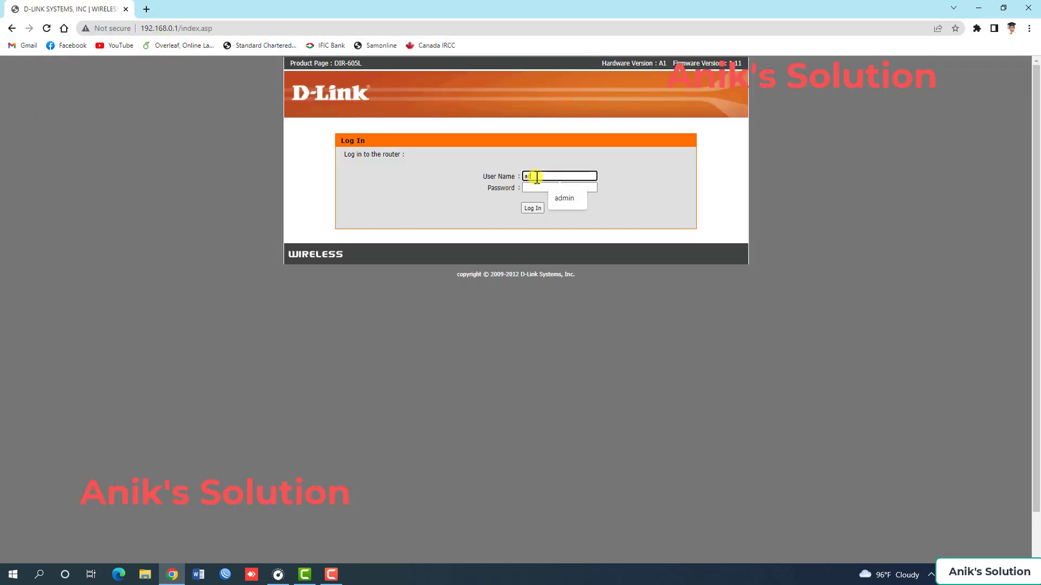
left_click(529, 209)
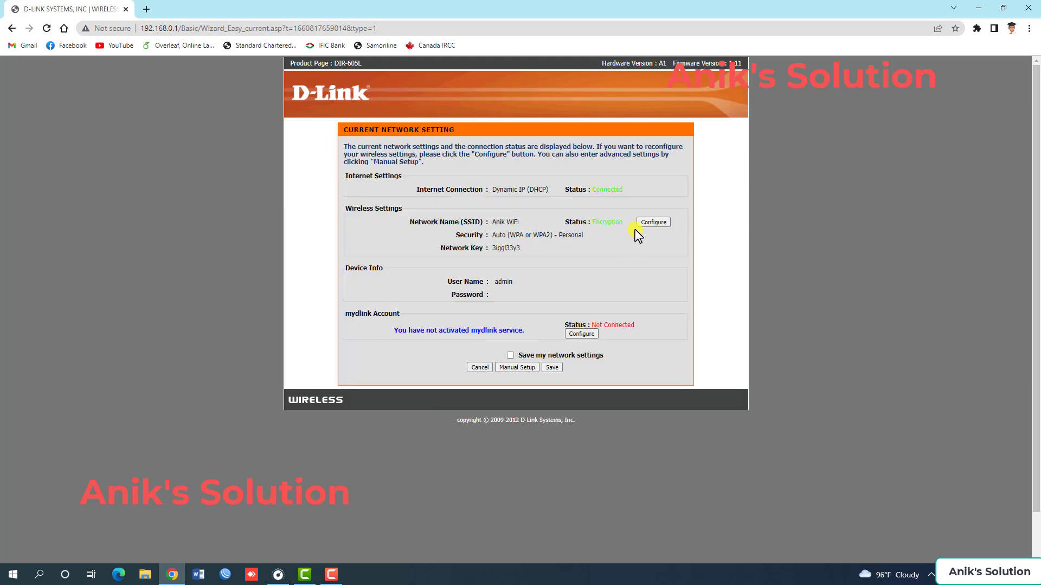
Check the current internet connection type and status, and open the Manual Internet Connection Setup page.
left_click_drag(590, 189, 649, 193)
left_click_drag(492, 190, 548, 188)
left_click_drag(492, 190, 534, 190)
left_click(515, 371)
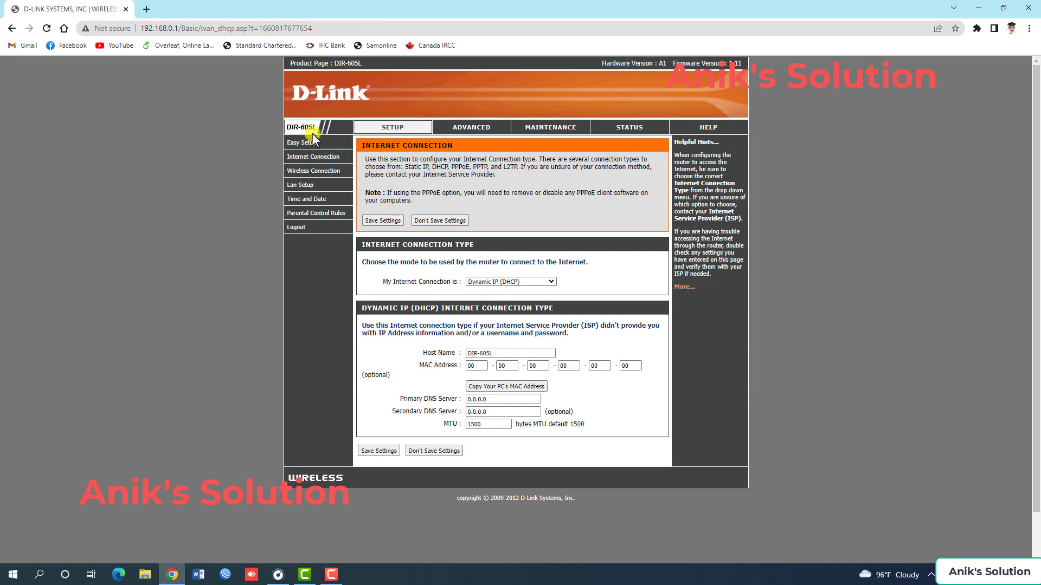
left_click(307, 162)
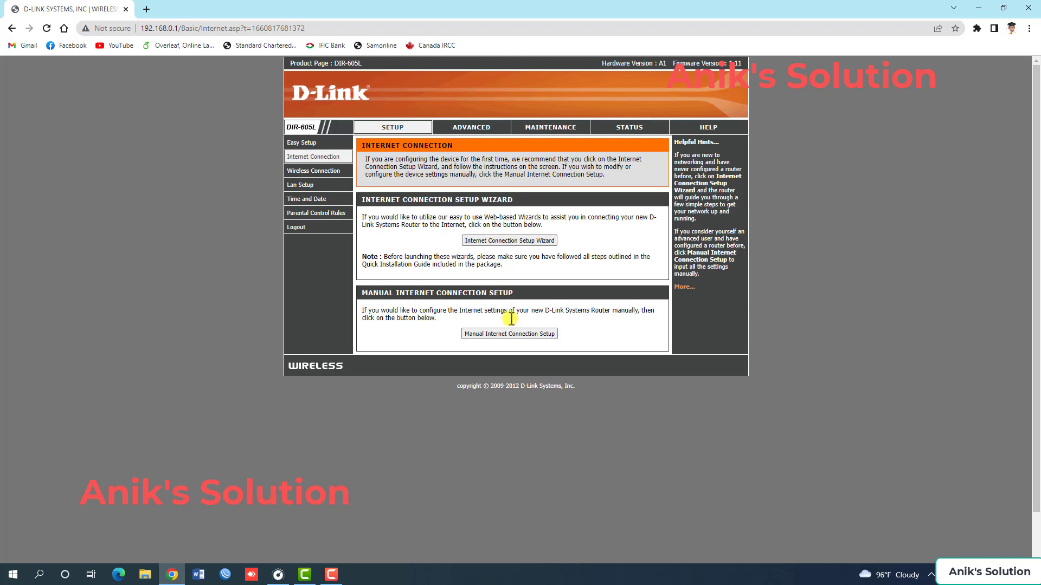
left_click(518, 334)
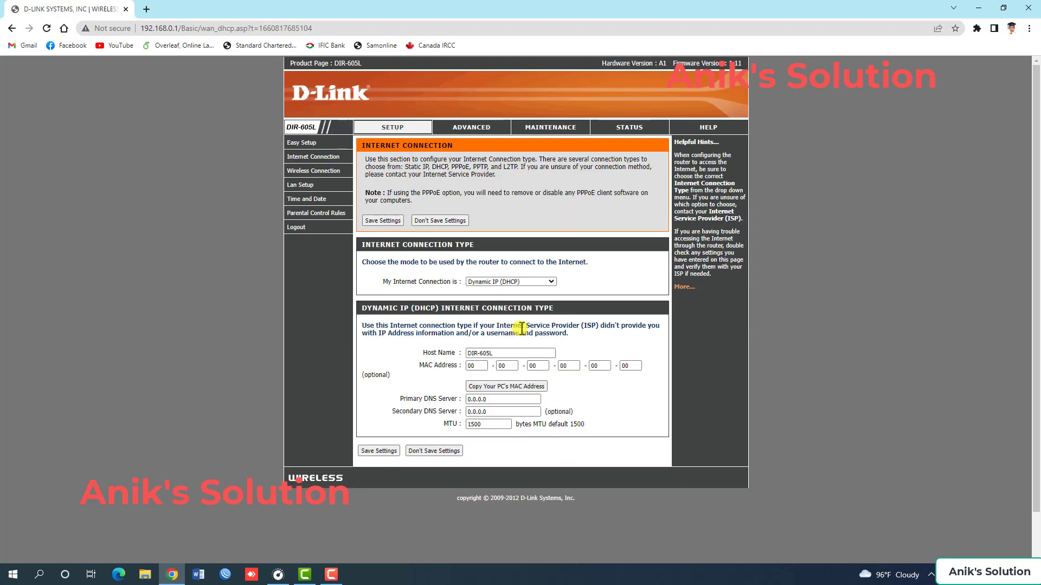
Set the router's internet connection type to Static IP.
left_click_drag(383, 282, 486, 287)
left_click(485, 282)
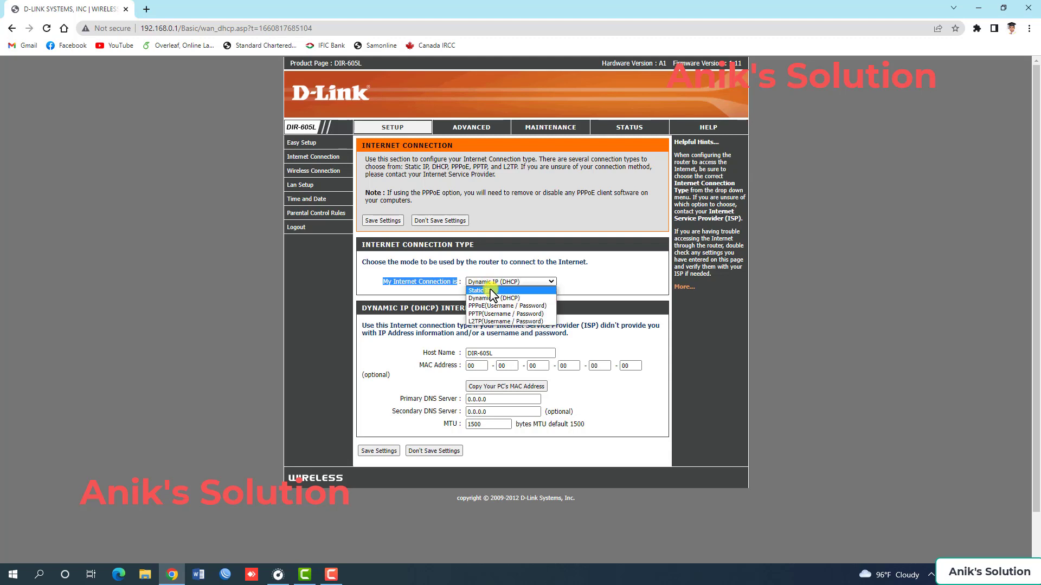
left_click(491, 291)
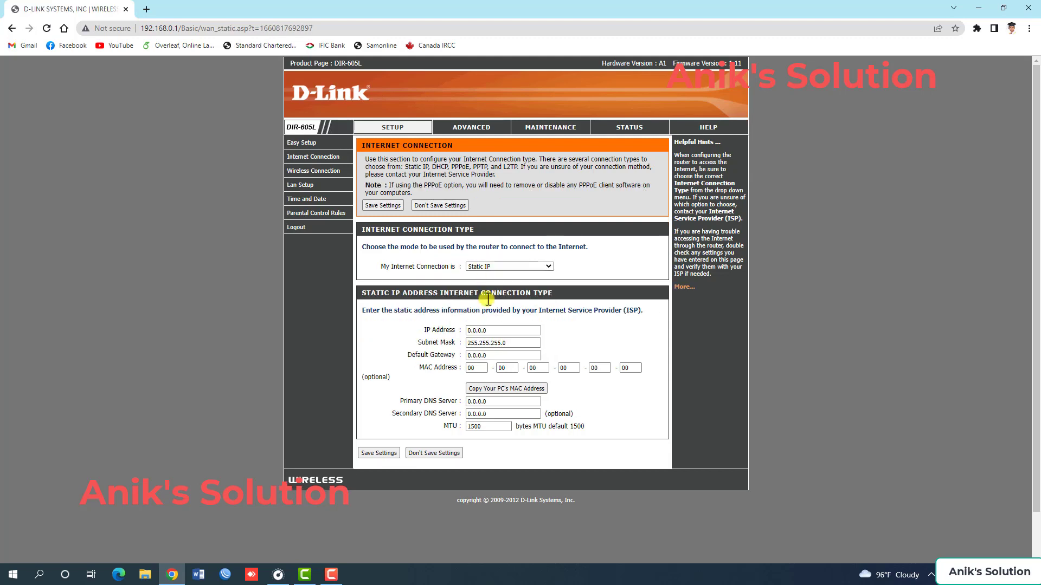
Review the static IP settings: IP address, subnet mask, default gateway, and primary and secondary DNS servers.
double_click(496, 330)
double_click(494, 342)
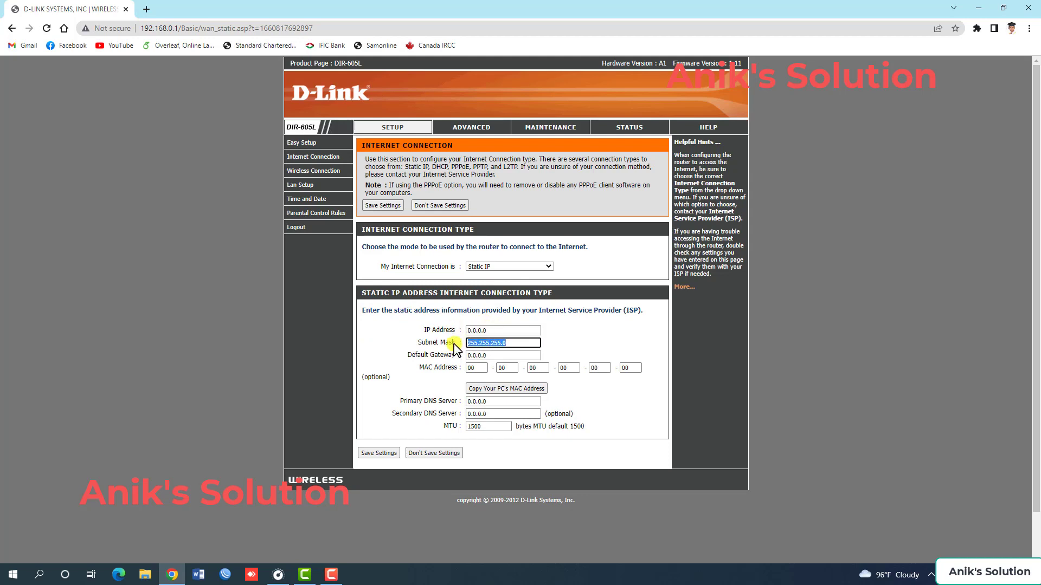
double_click(486, 355)
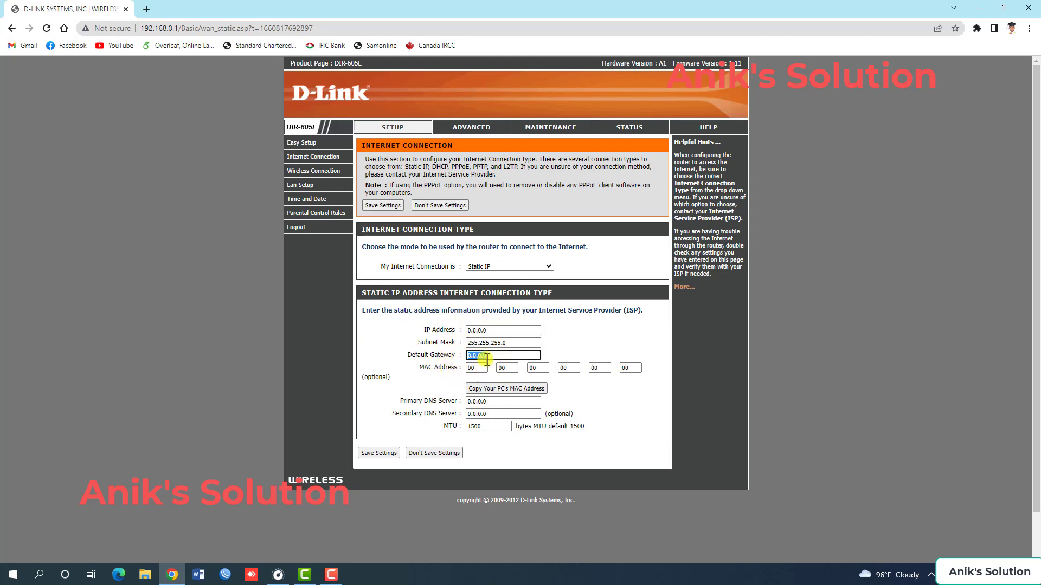
double_click(477, 401)
double_click(470, 414)
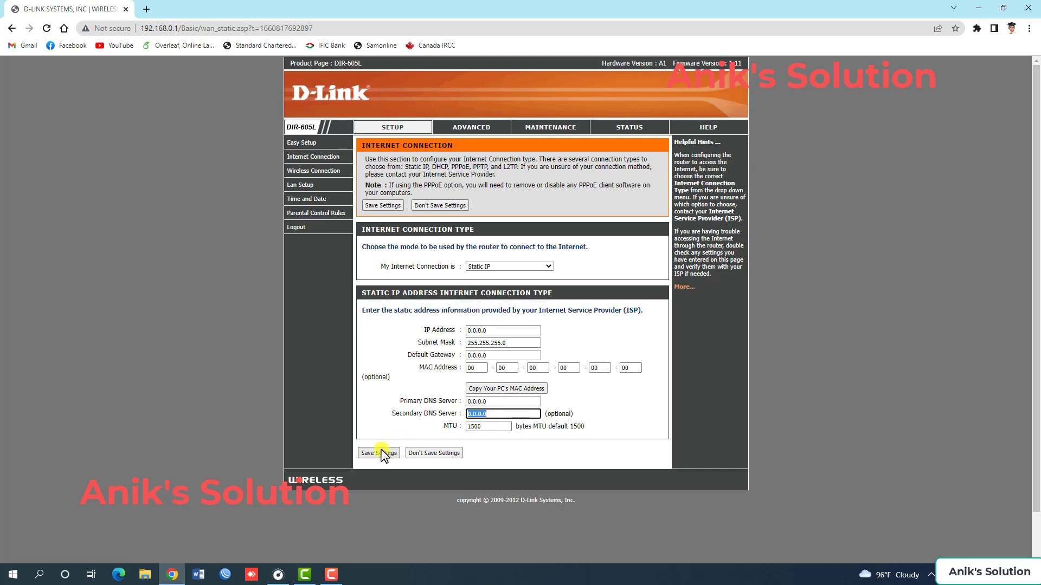
Switch the internet connection type to PPPoE, examine its user name and password fields, and switch to PPTP.
left_click(492, 266)
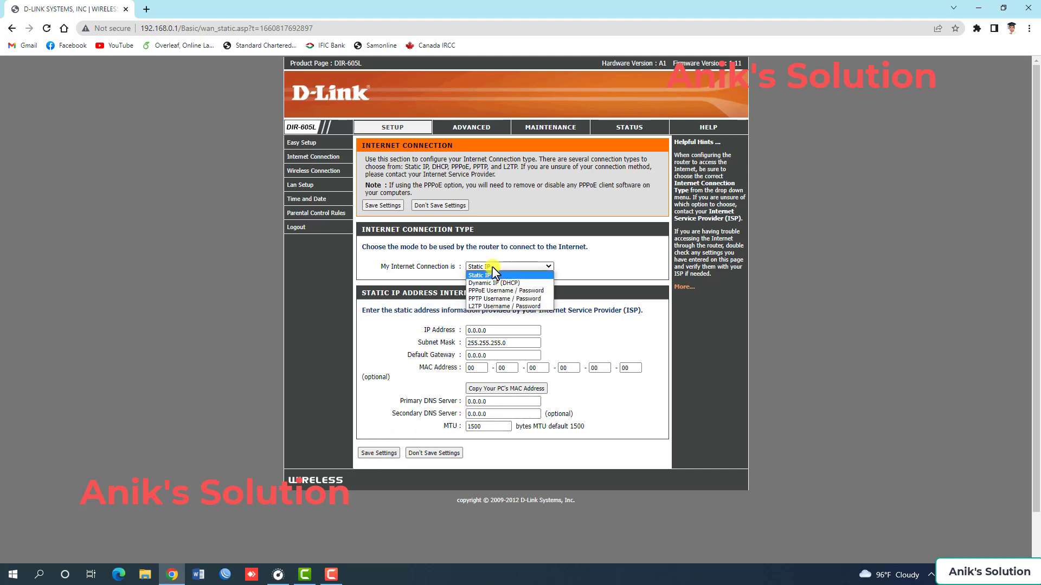
left_click(495, 291)
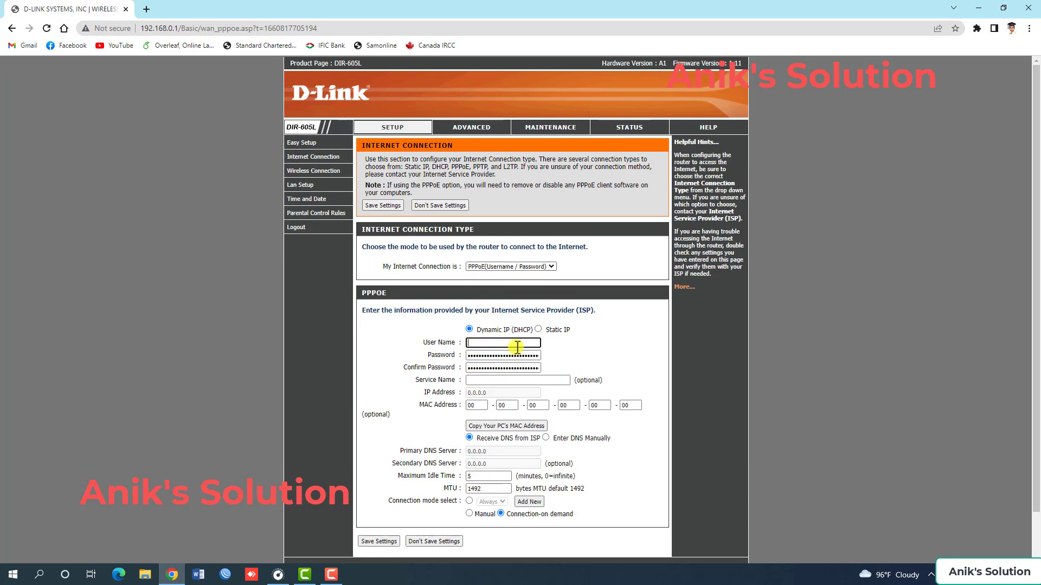
left_click_drag(469, 356, 542, 360)
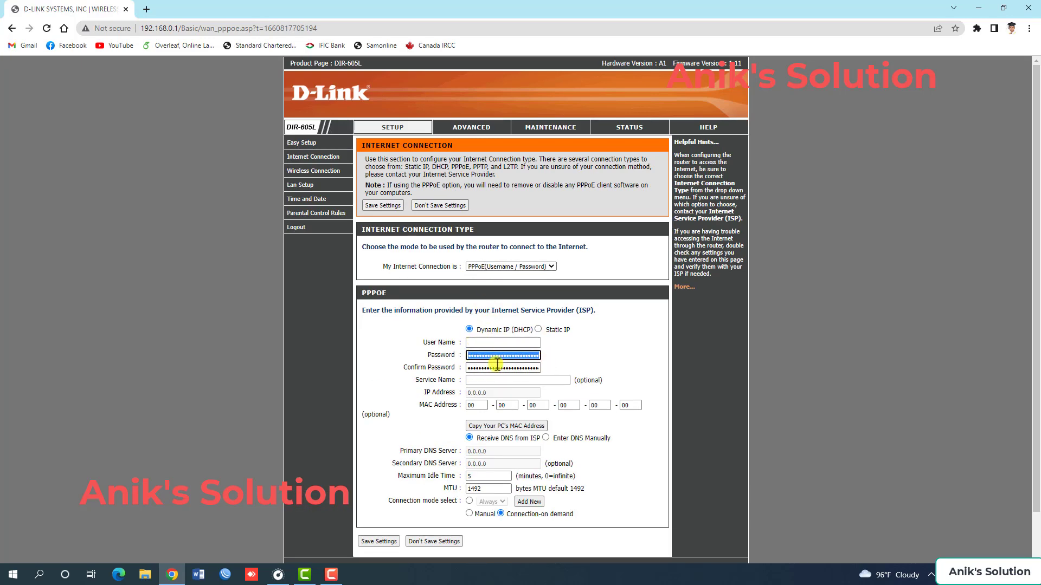
left_click_drag(469, 368, 542, 370)
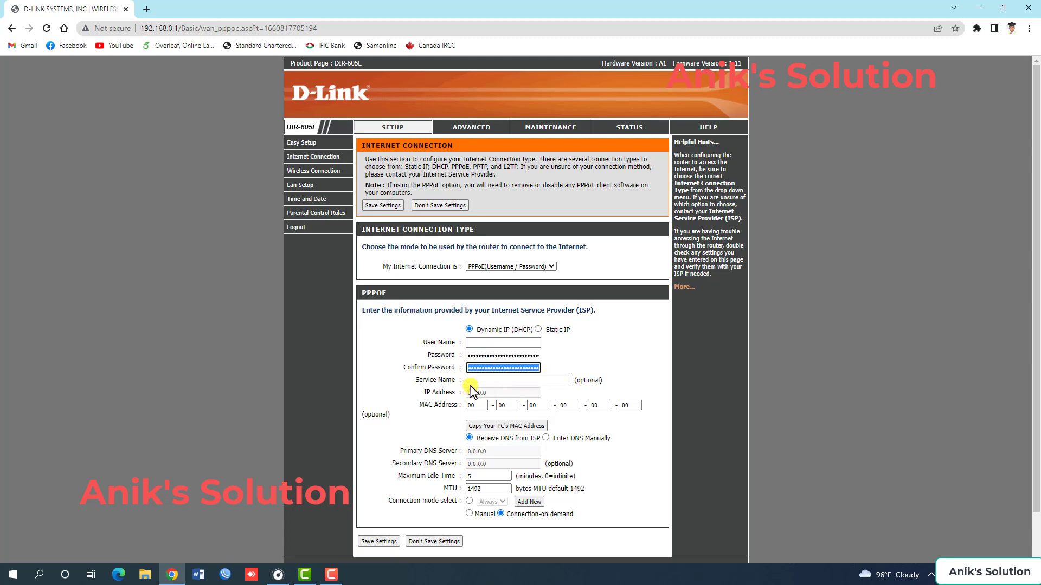
left_click(496, 267)
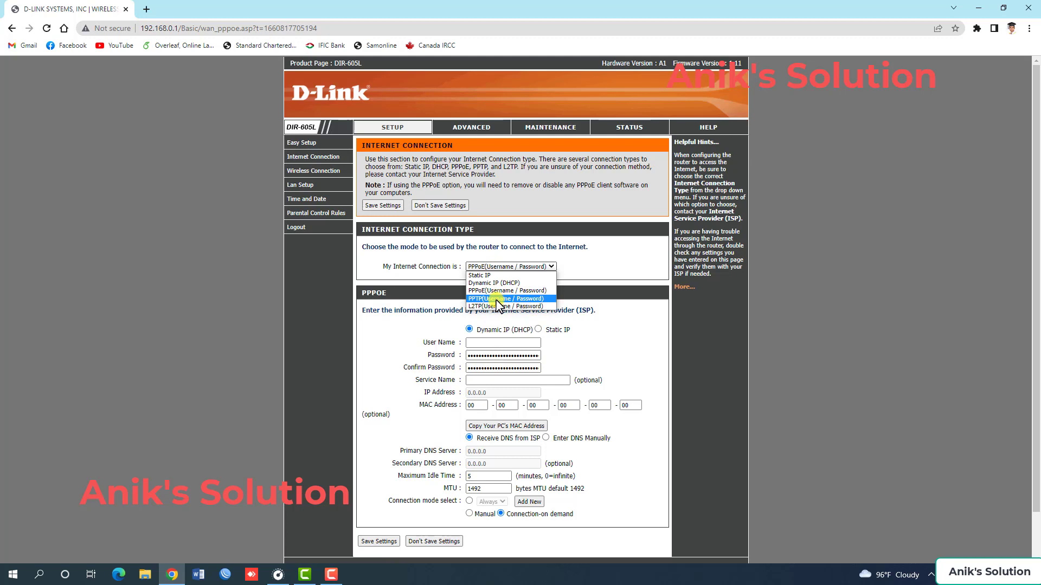
left_click(496, 299)
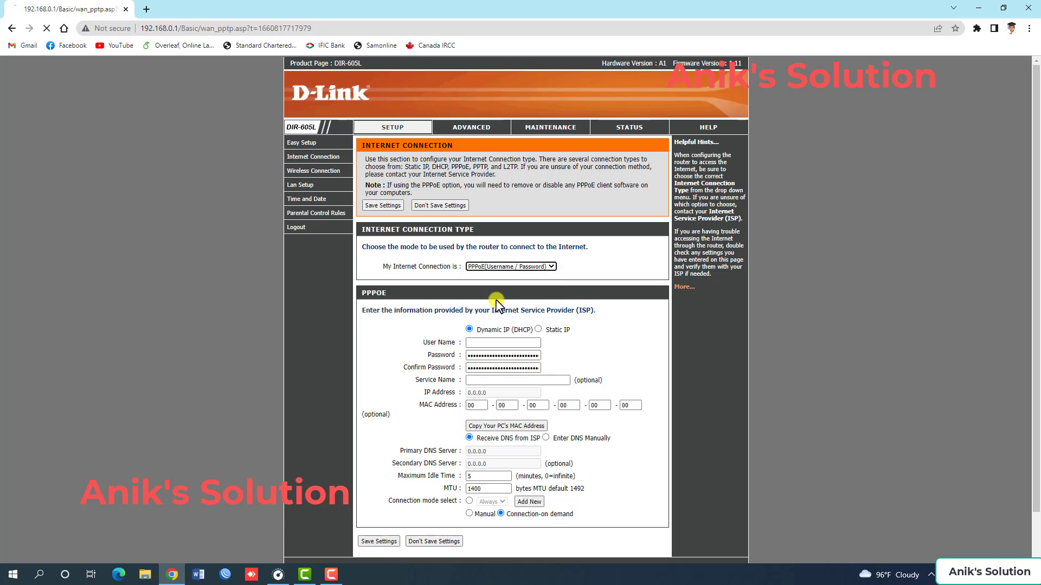
Set the internet connection type to Dynamic IP (DHCP), save the settings and postpone the reboot.
left_click(488, 267)
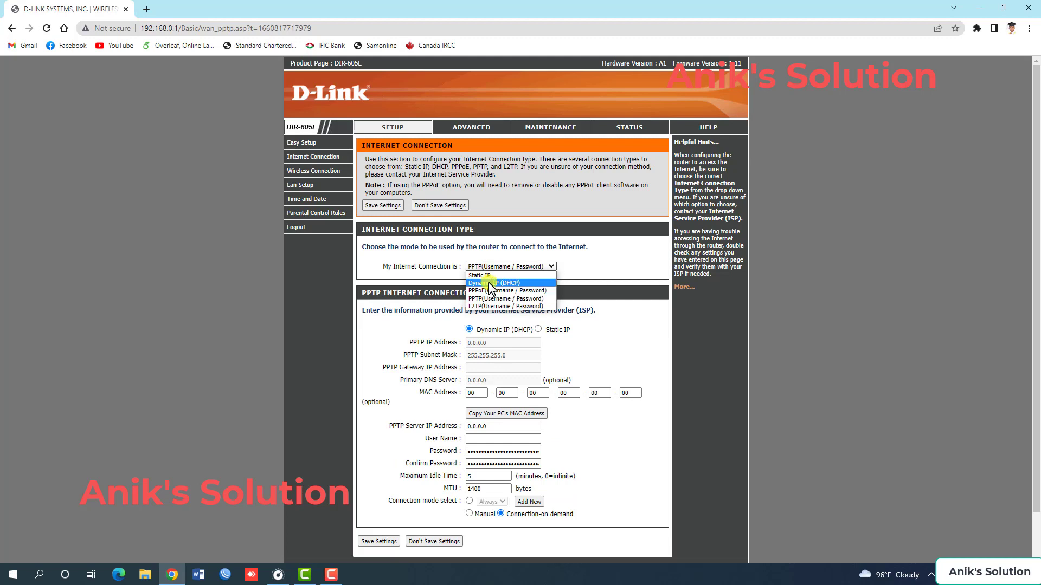
left_click(490, 283)
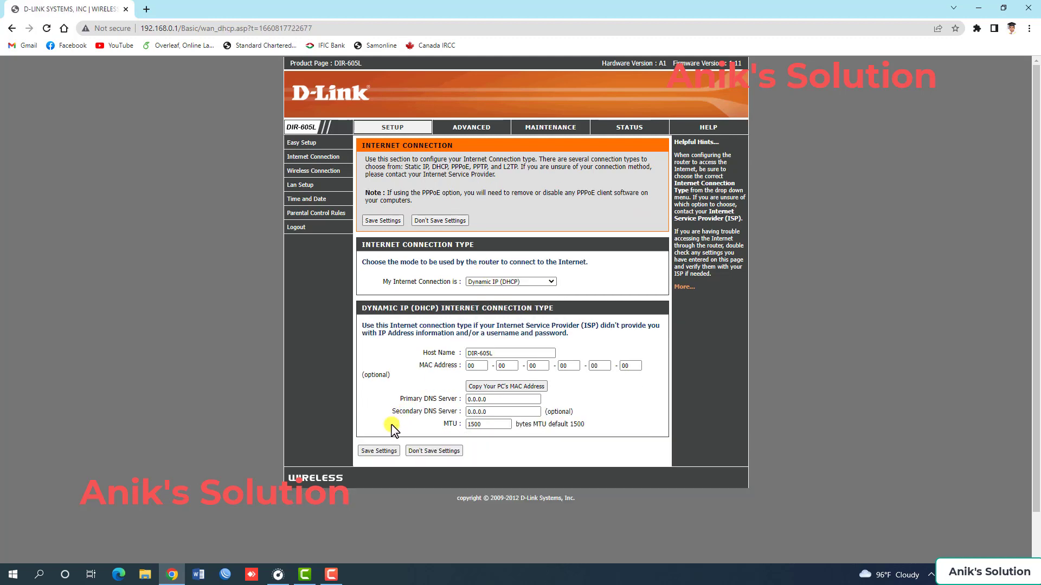
left_click(378, 452)
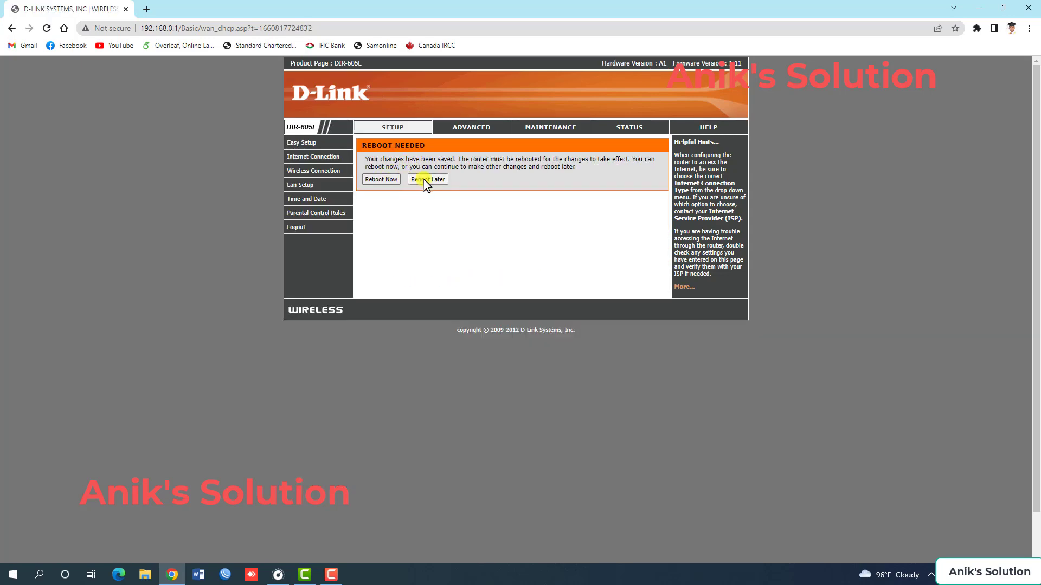
left_click(425, 180)
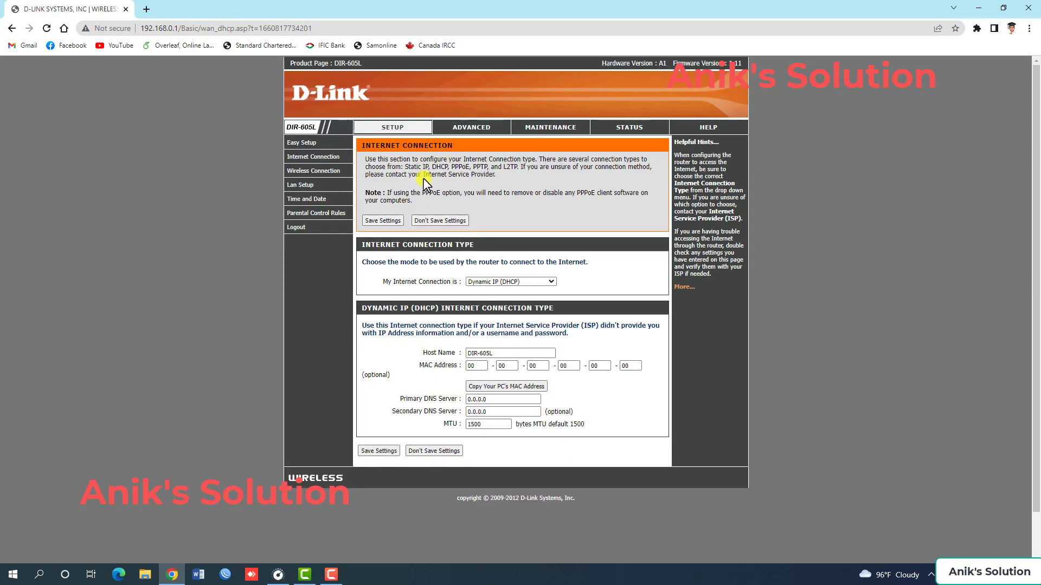
Check the wireless network name and network key in the manual wireless setup, and save the settings without rebooting yet.
left_click(313, 174)
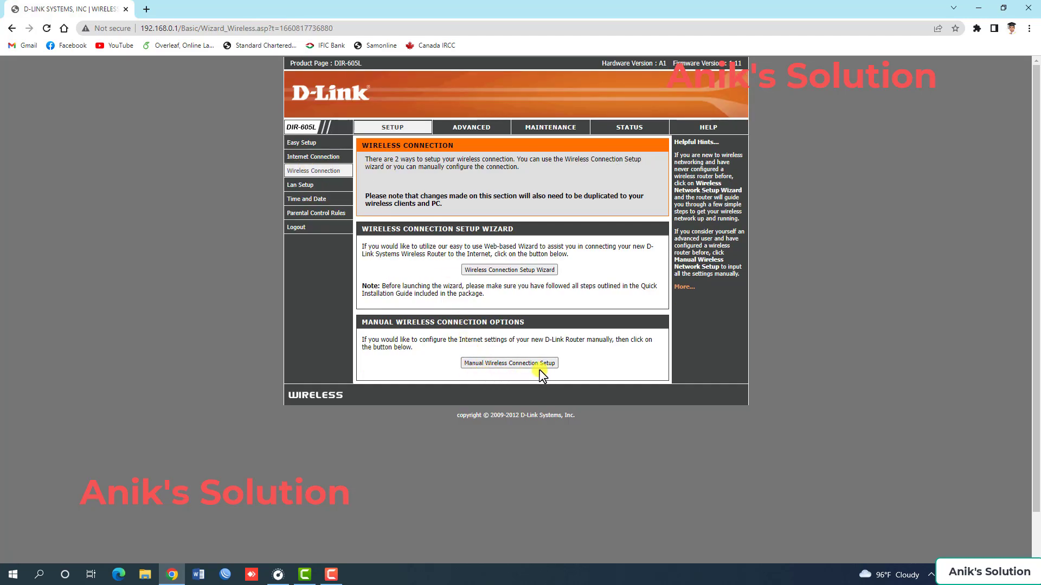
left_click(490, 363)
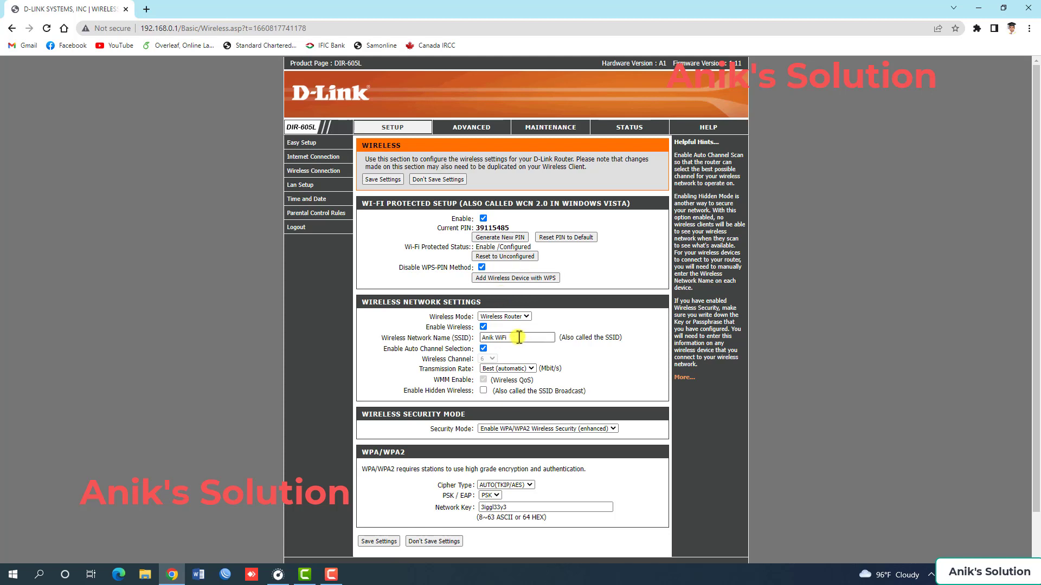
left_click_drag(519, 337, 471, 338)
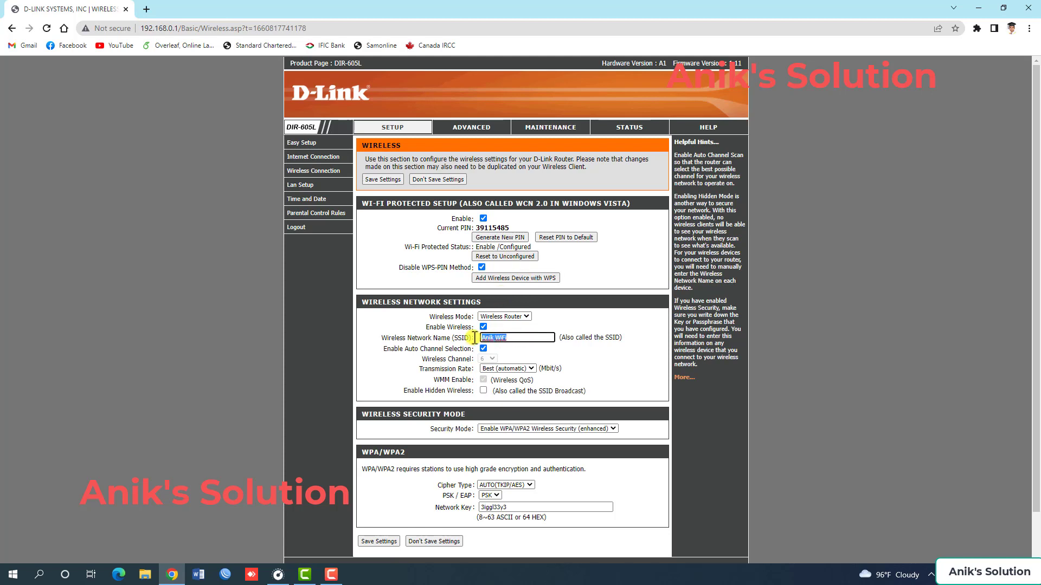
left_click(520, 340)
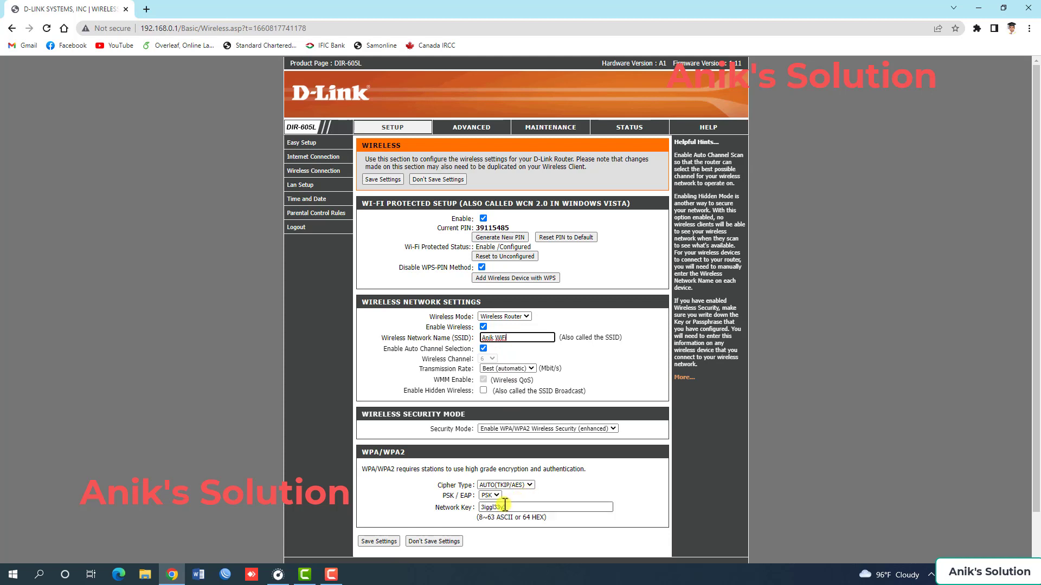
left_click_drag(513, 508, 463, 507)
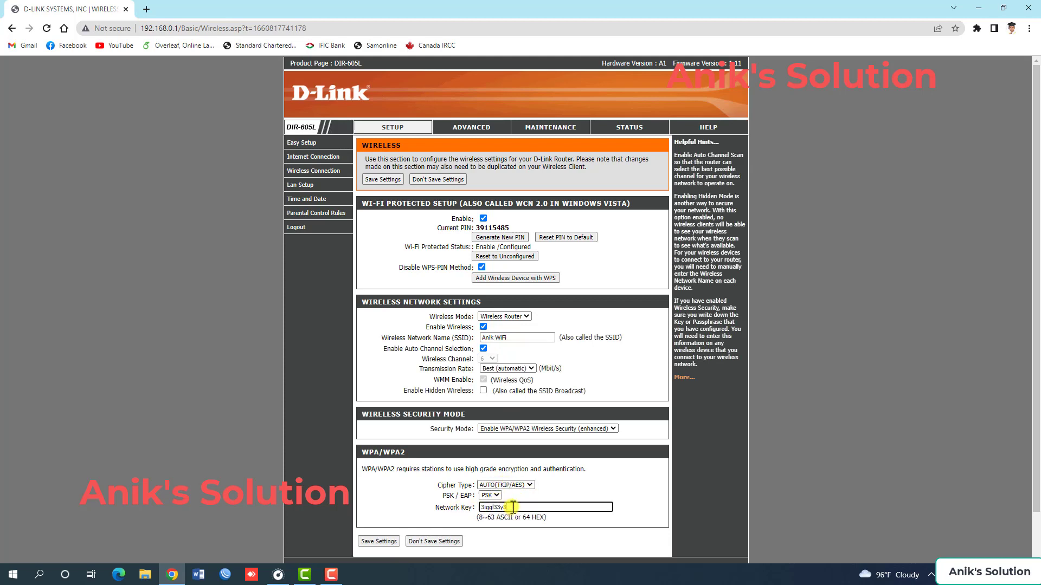
left_click(378, 541)
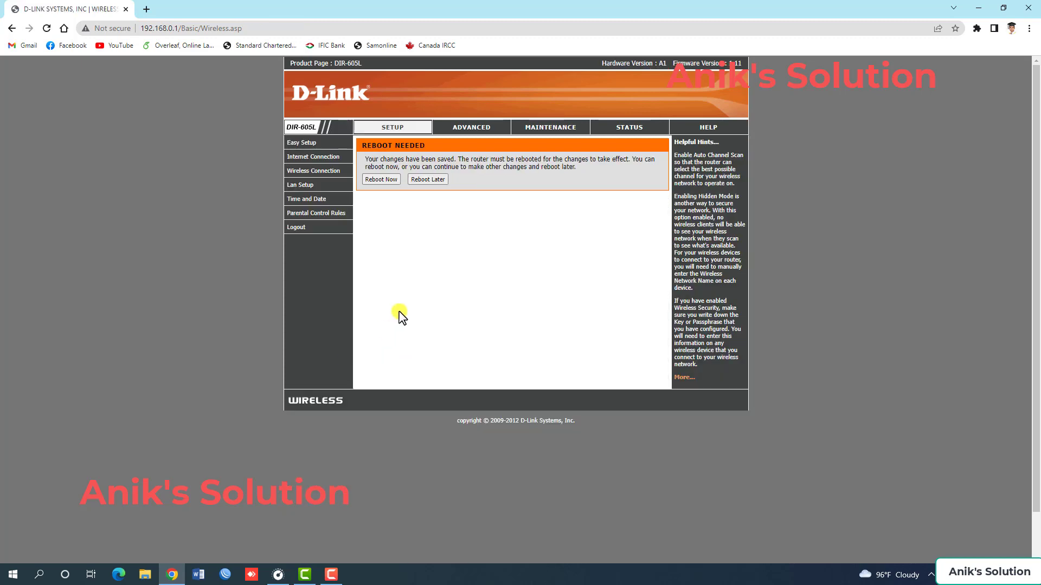
left_click(427, 181)
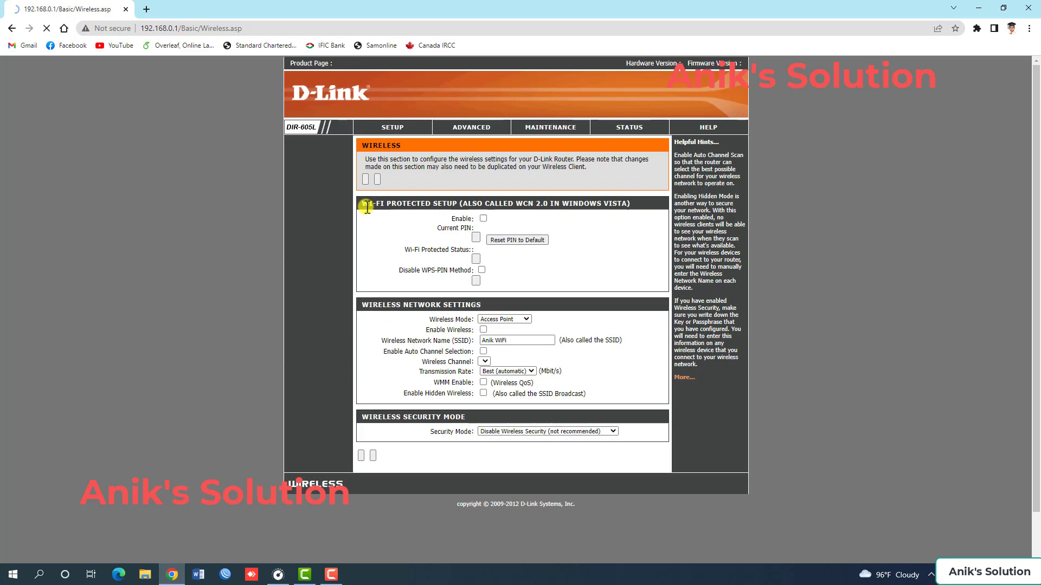
Set the router's time zone to (GMT+06:00) Astana, Dhaka in its time and date settings.
left_click(304, 201)
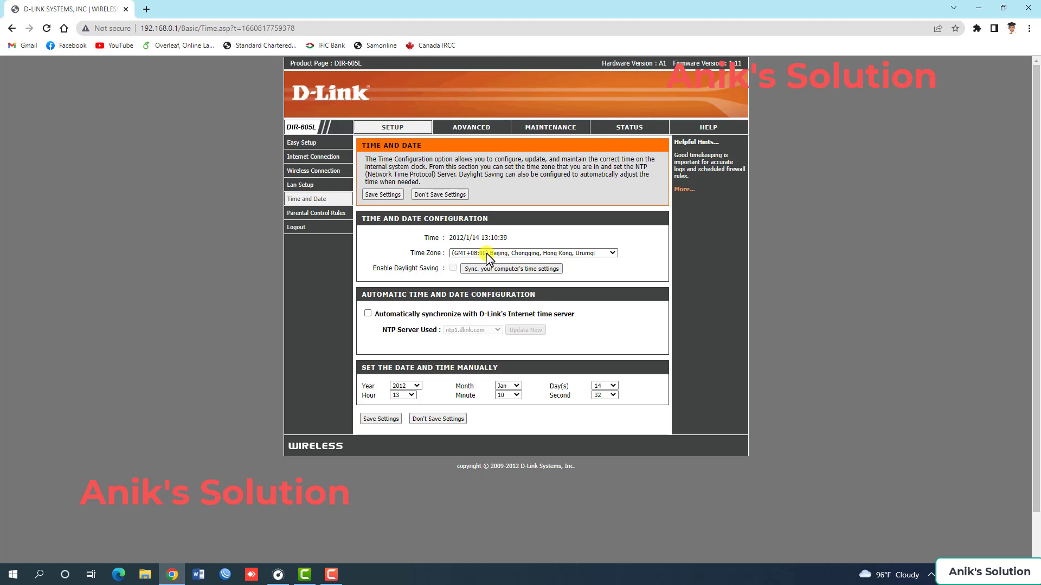
left_click(472, 258)
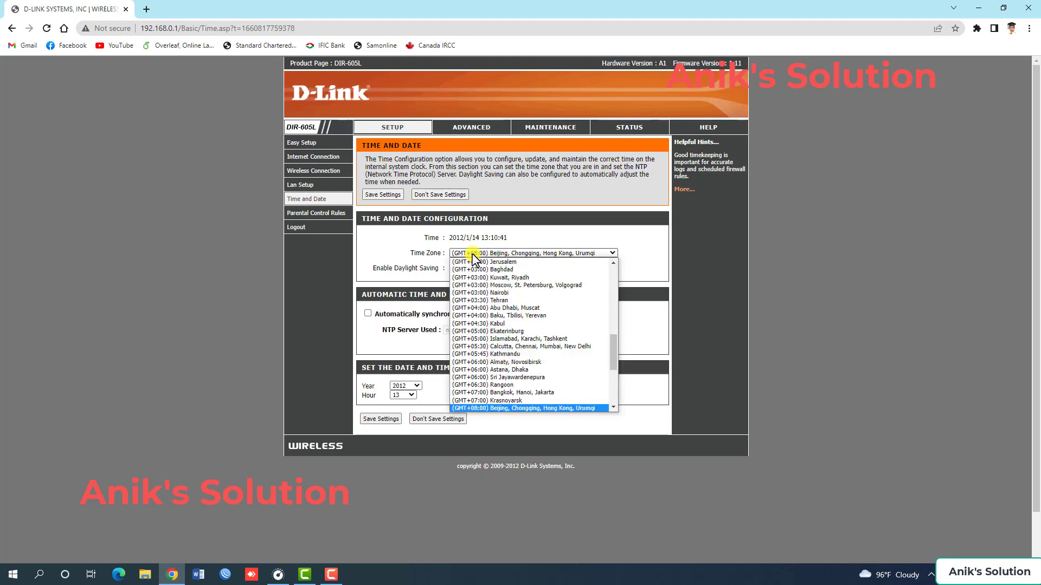
left_click(499, 371)
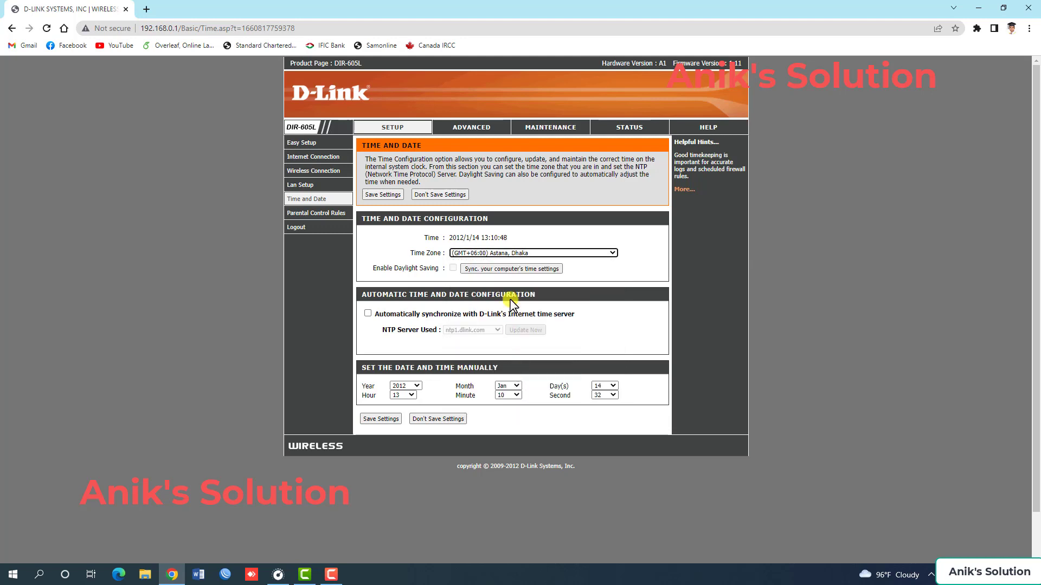
Enable automatic synchronization with D-Link's Internet time server using ntp1.dlink.com, save the settings and update the time.
left_click(368, 314)
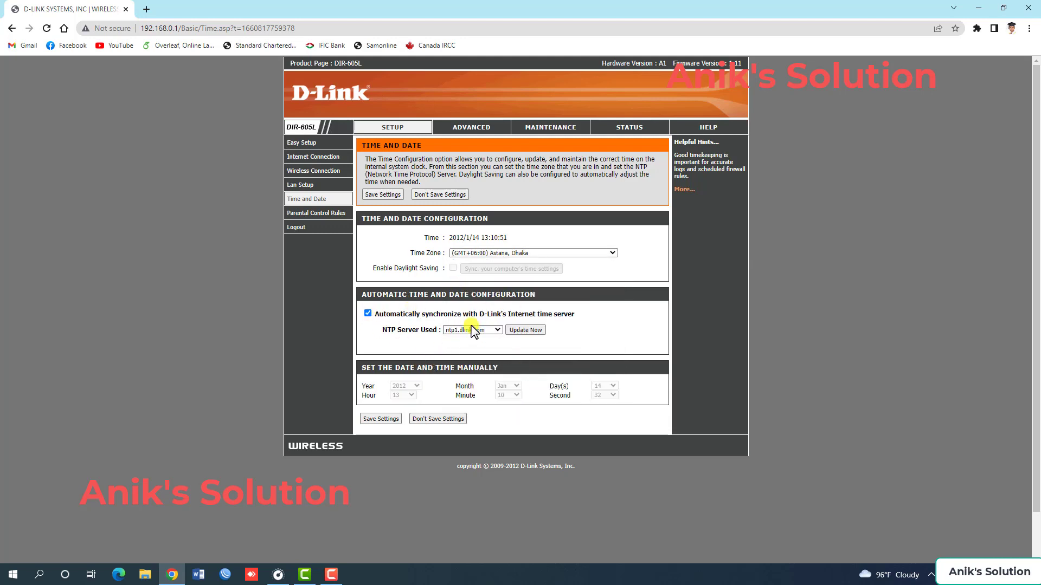
left_click(383, 418)
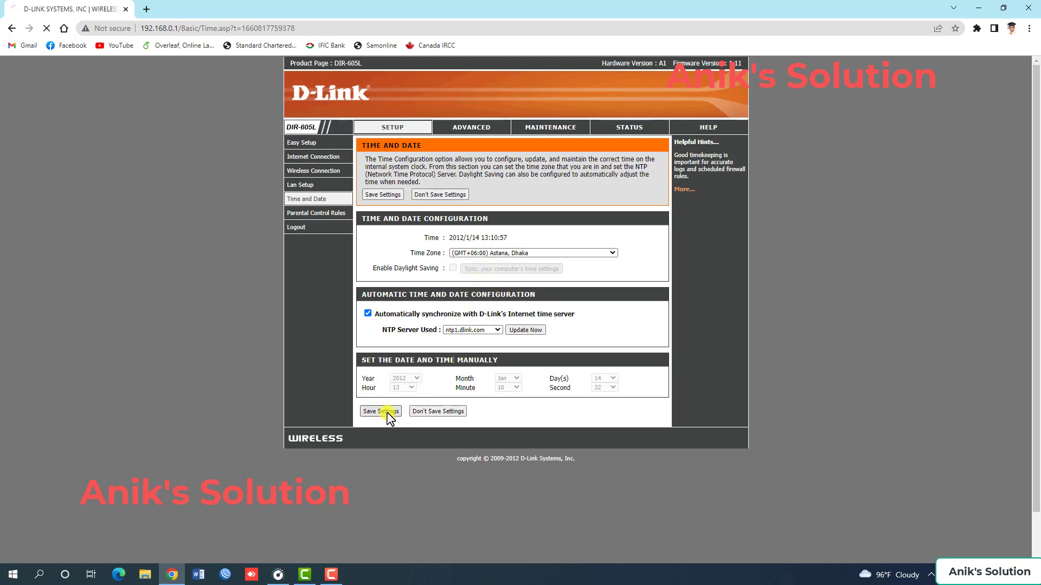
left_click(526, 332)
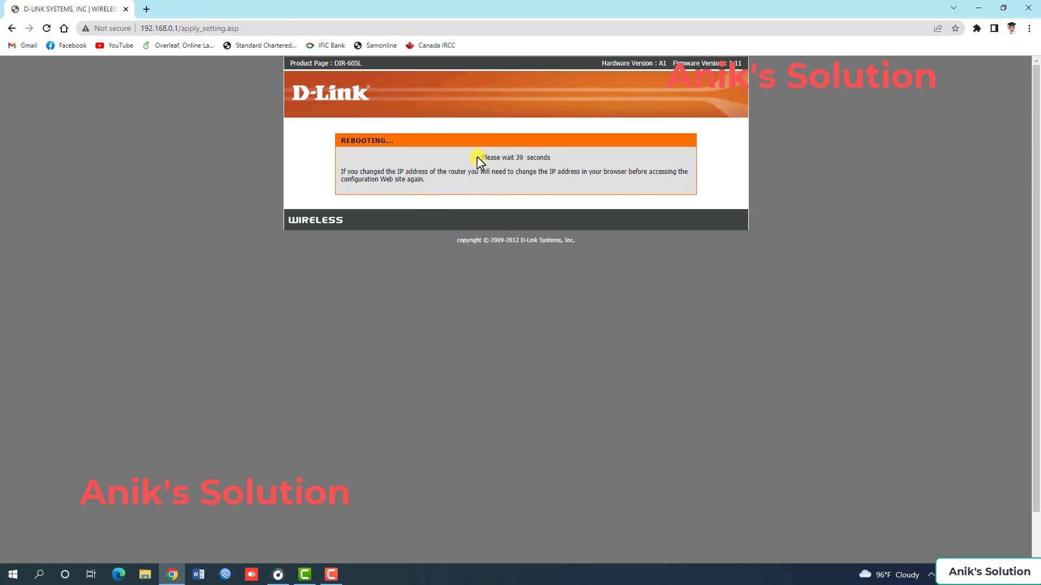
left_click_drag(479, 157, 558, 162)
left_click_drag(483, 159, 543, 158)
left_click(543, 158)
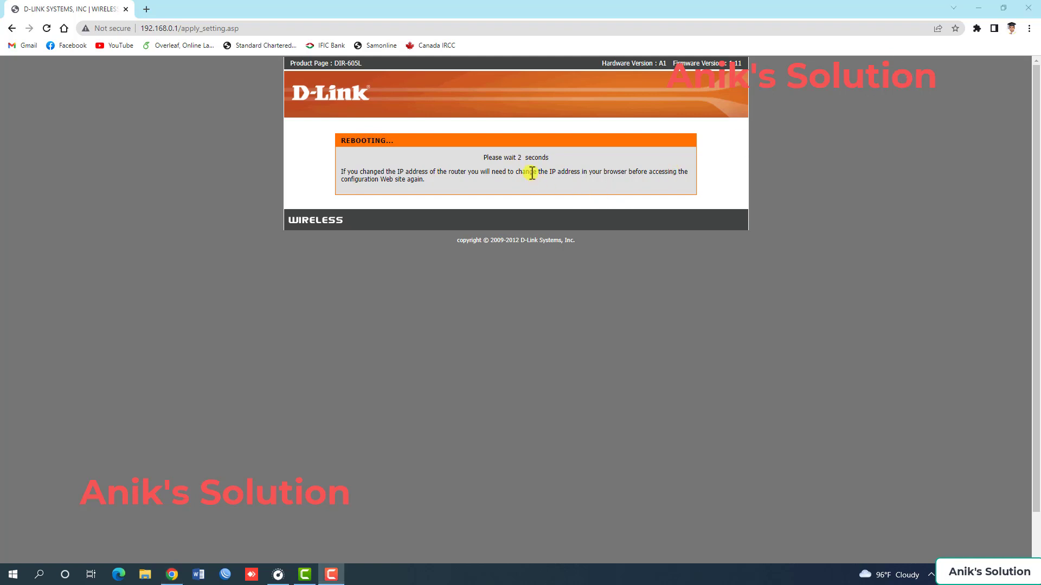
left_click_drag(486, 158, 546, 160)
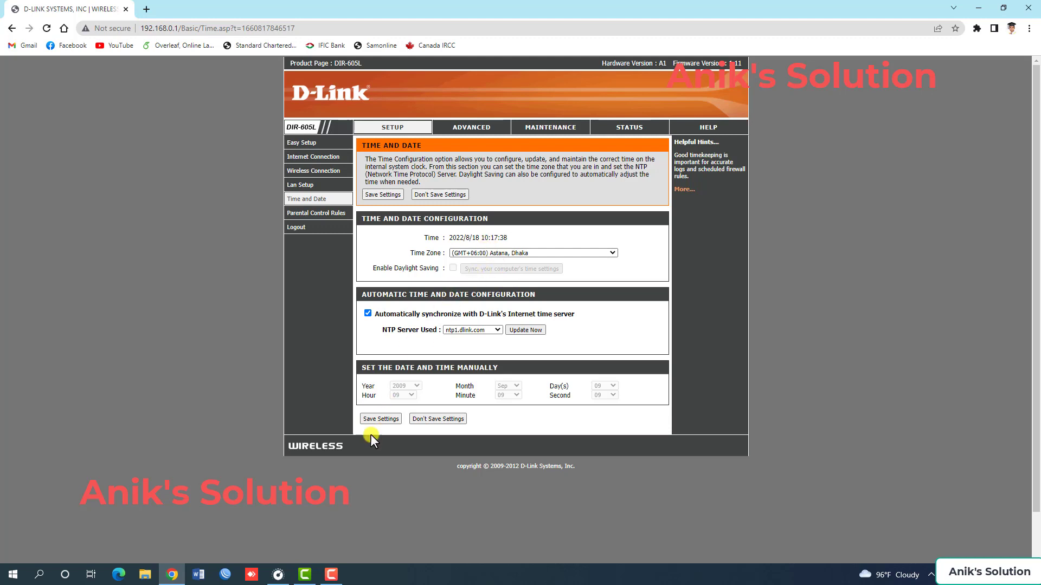
Open the device administration settings and replace the administrator login name with the new one.
left_click(465, 128)
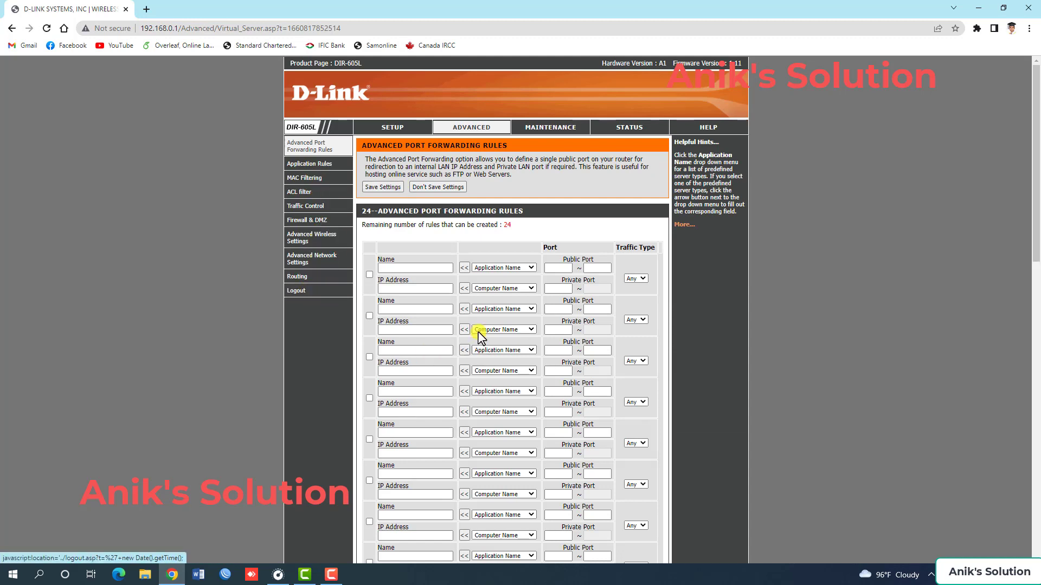
left_click(554, 128)
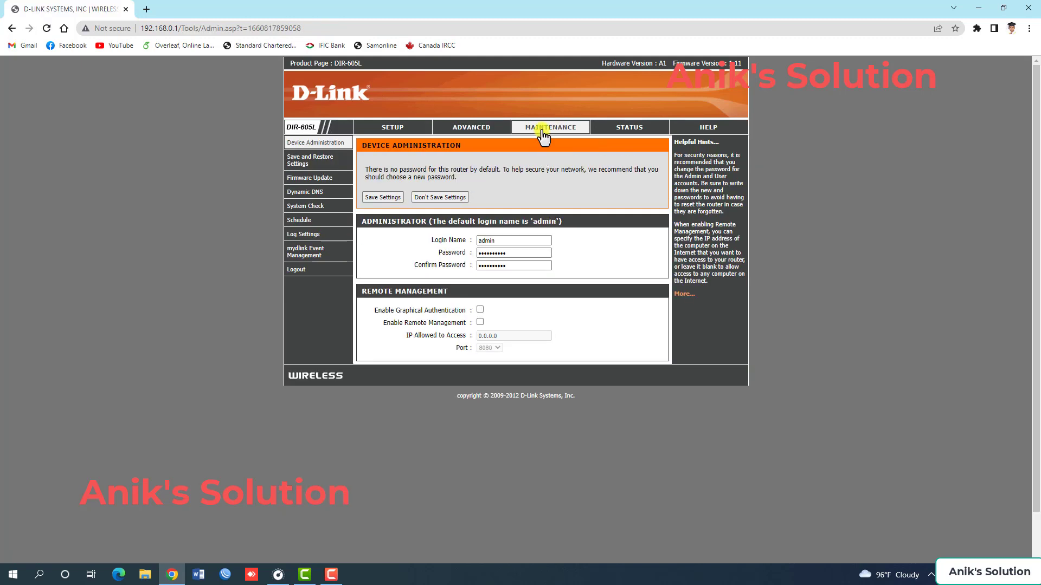
left_click(539, 132)
left_click_drag(504, 240, 468, 245)
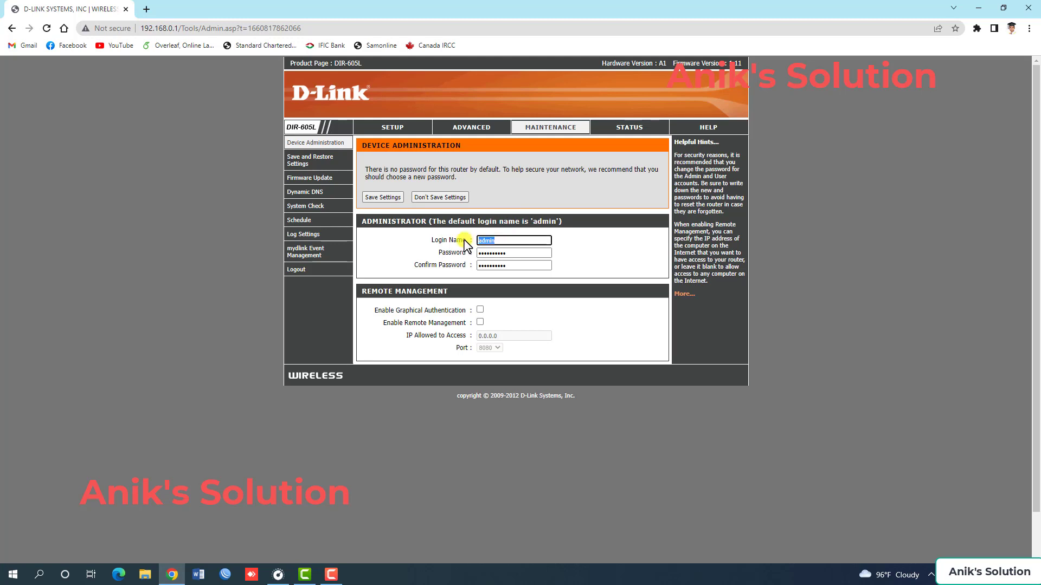
type("anik")
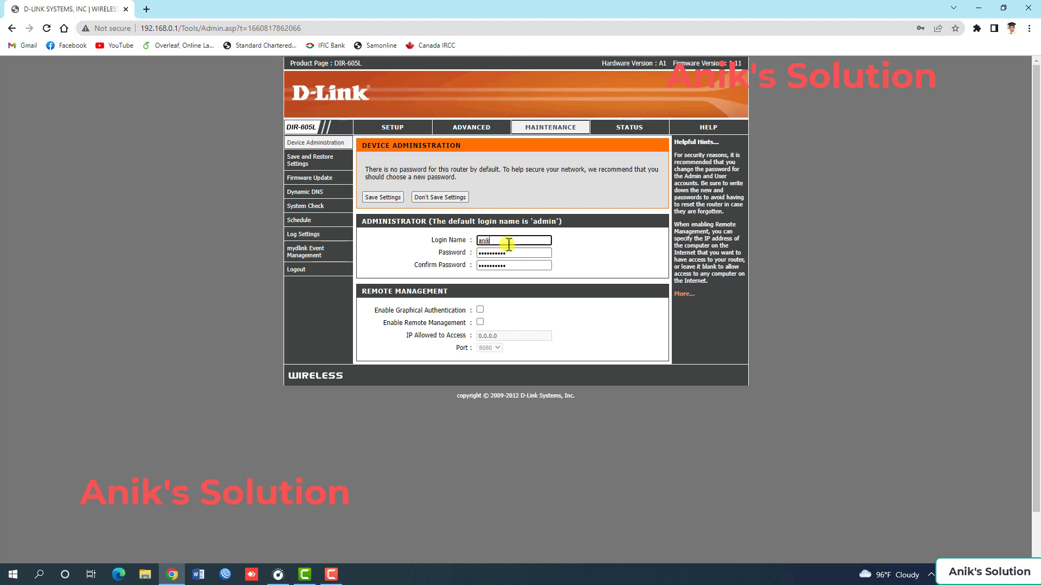
Enter and confirm the new administrator password, and save the device administration settings.
key("Tab")
type("a")
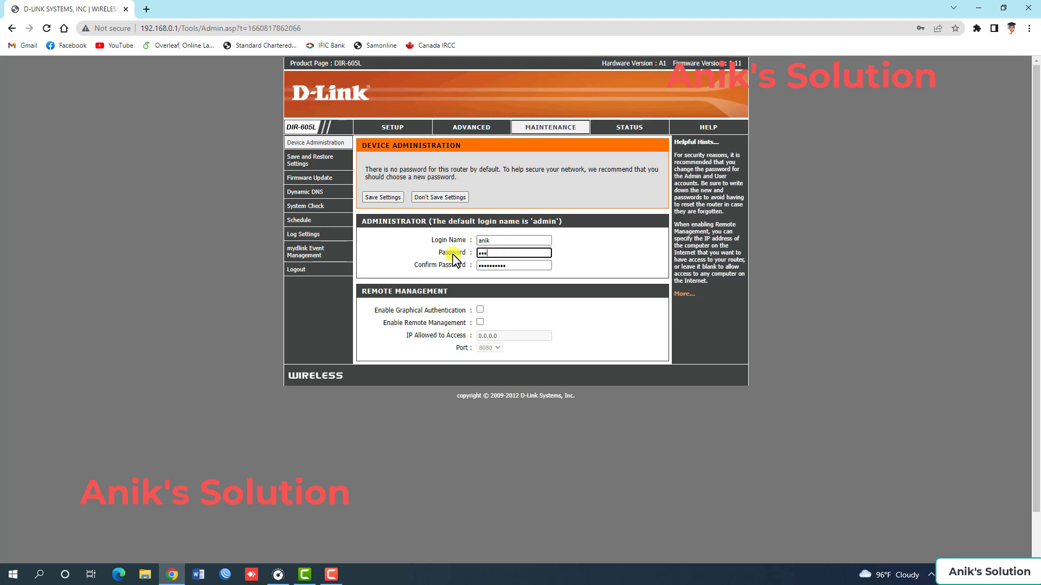
key("Tab")
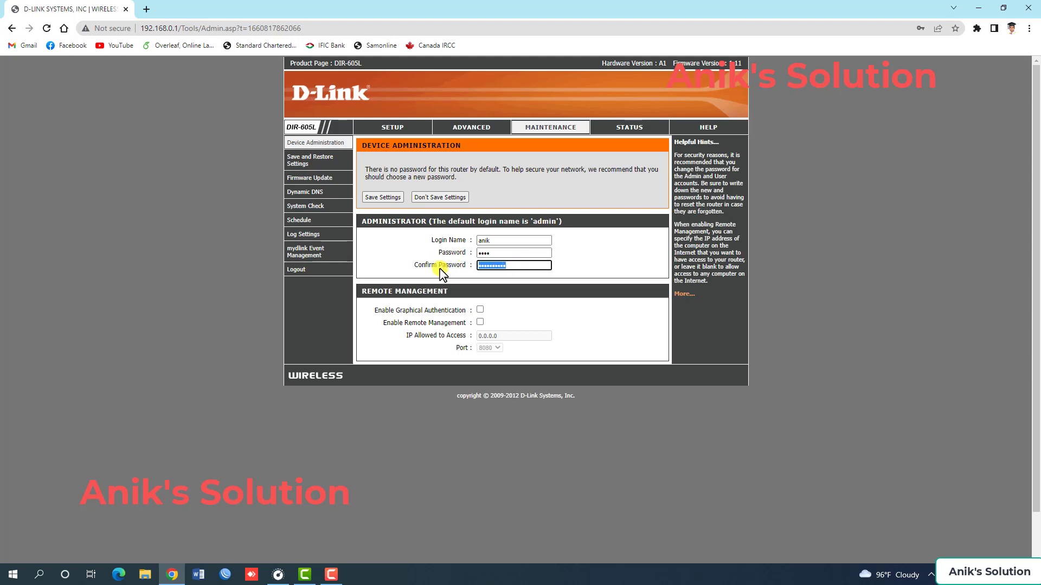
type("a")
left_click(389, 199)
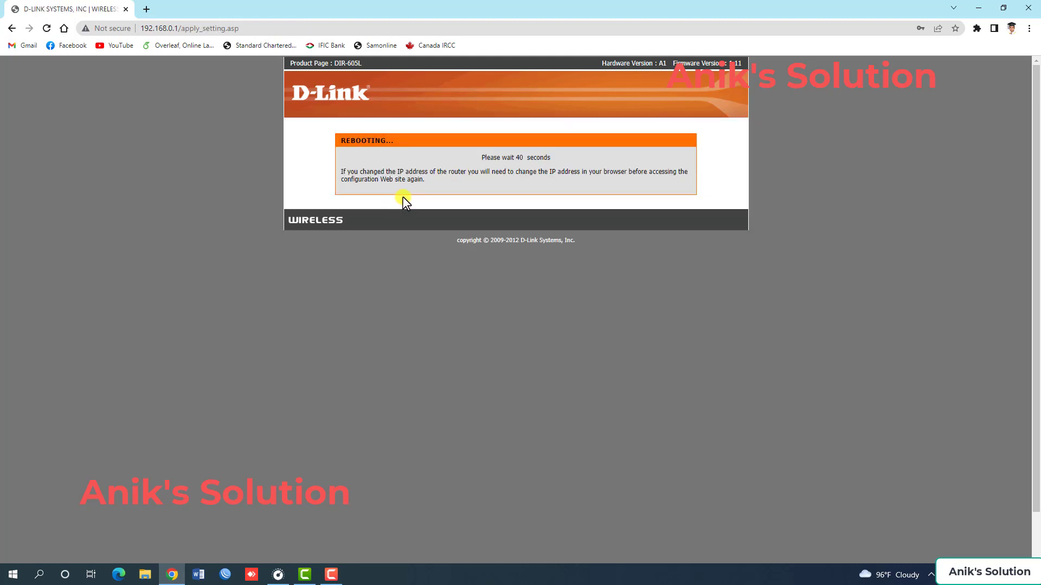
left_click_drag(480, 158, 549, 158)
left_click(559, 161)
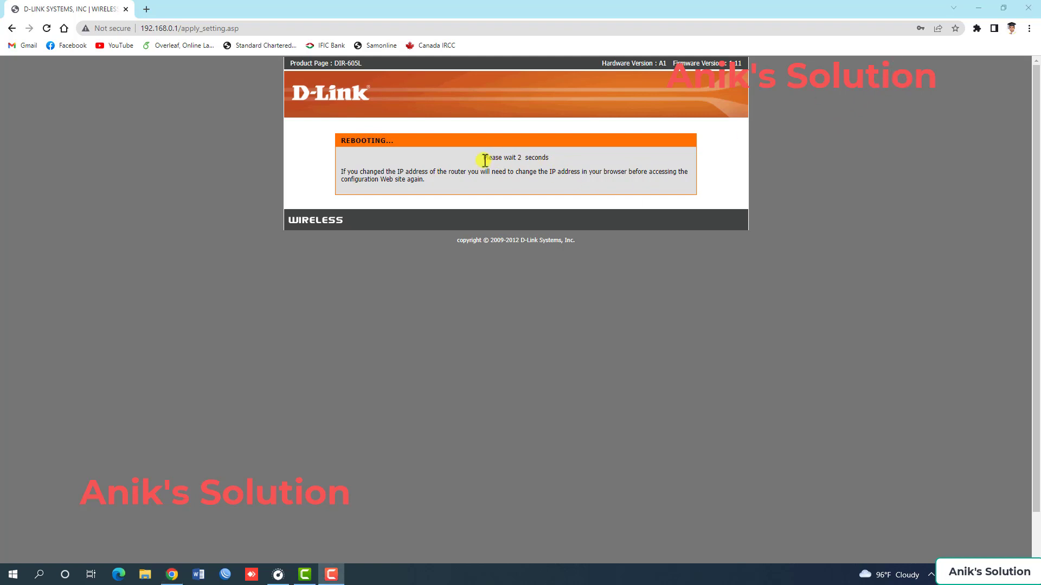
left_click_drag(484, 158, 556, 154)
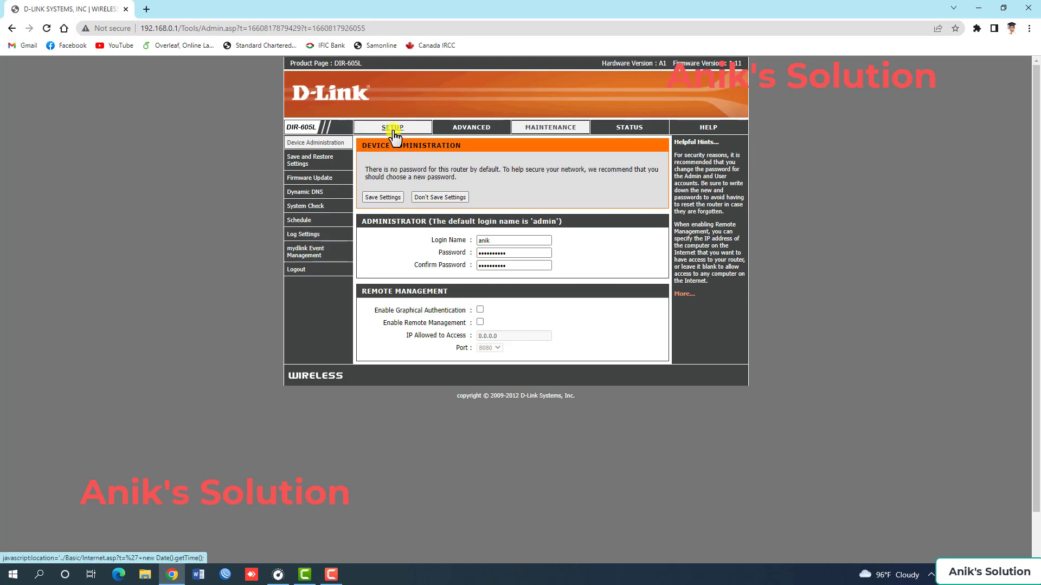
Look over the advanced port forwarding rules and the router's device information.
left_click(475, 130)
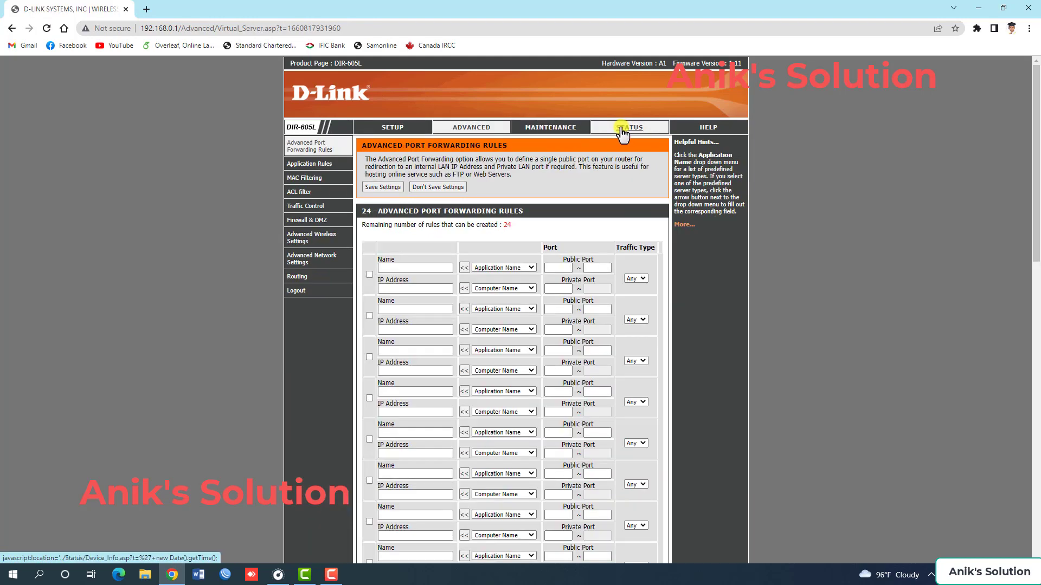
left_click(628, 130)
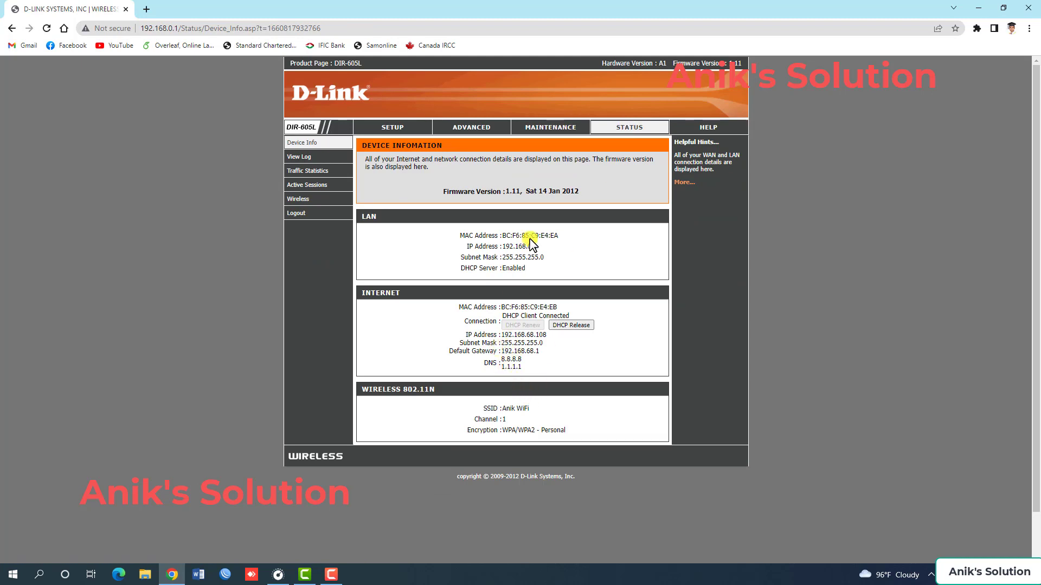
Set the router IP address to 192.168.10.1 in the LAN setup.
left_click(391, 128)
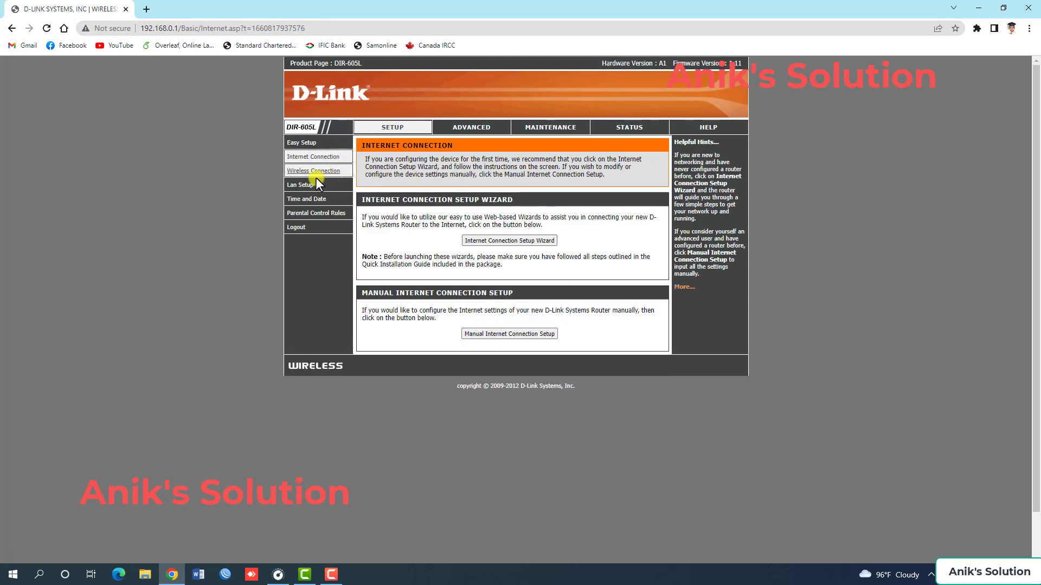
left_click(304, 187)
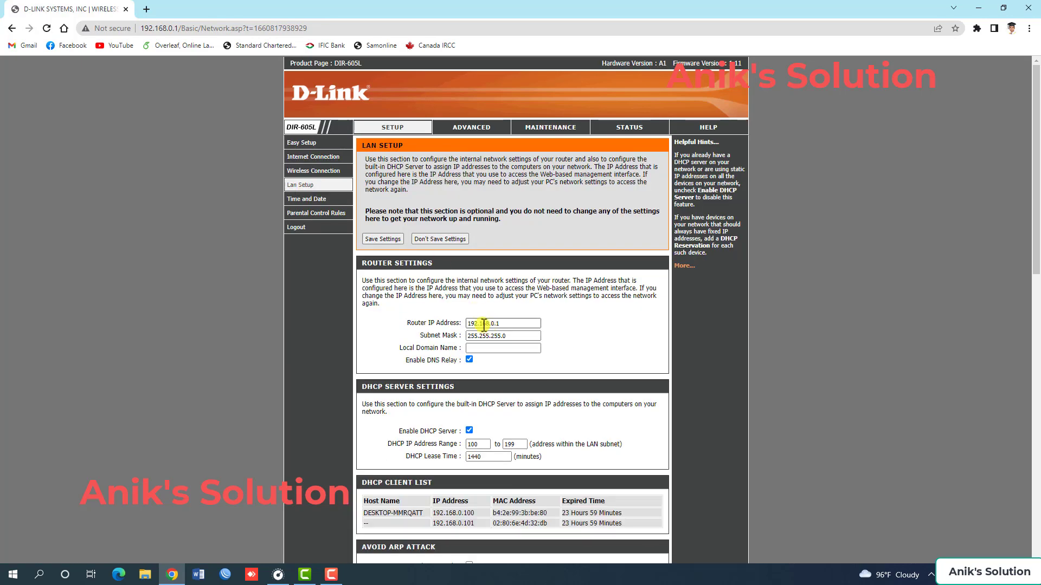
left_click_drag(469, 323, 501, 323)
left_click(502, 323)
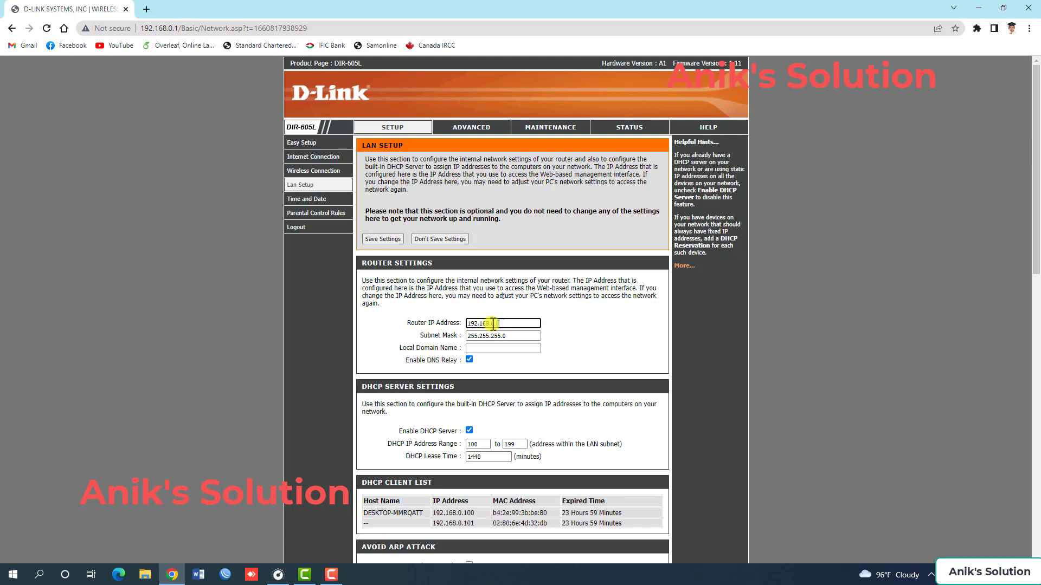
left_click_drag(499, 323, 467, 323)
left_click(492, 323)
left_click_drag(516, 324, 452, 325)
Review the remaining LAN and DHCP settings, save them and reboot the router immediately.
scroll(435, 379, "down", 4)
scroll(434, 382, "down", 9)
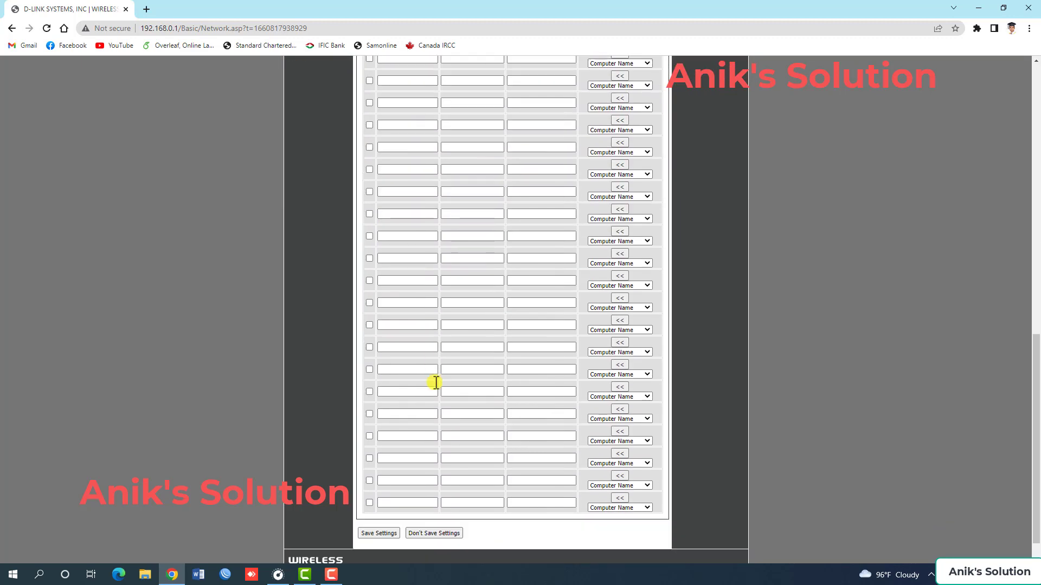
scroll(437, 385, "up", 6)
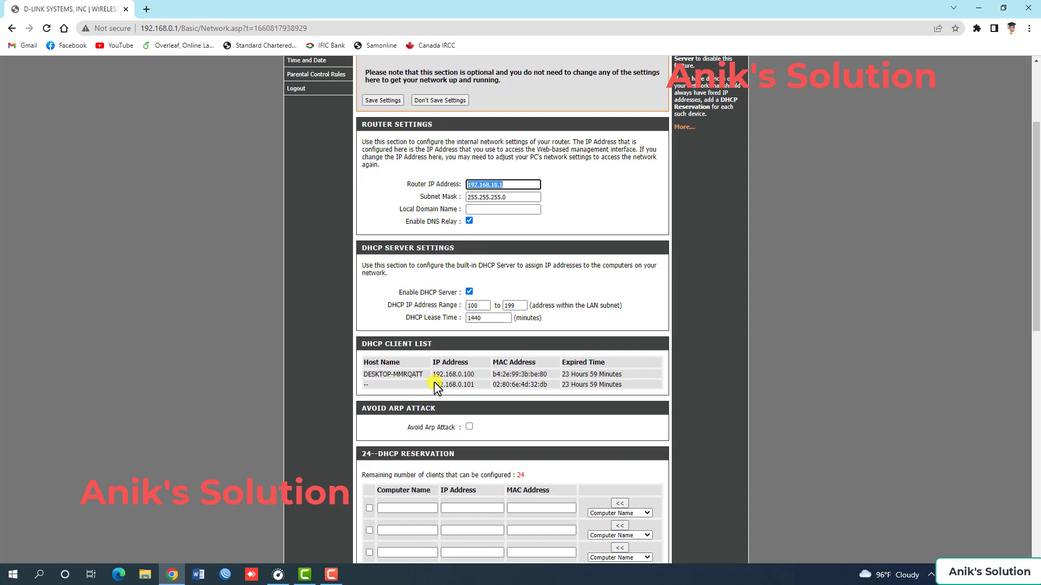
scroll(436, 386, "up", 2)
scroll(410, 338, "down", 3)
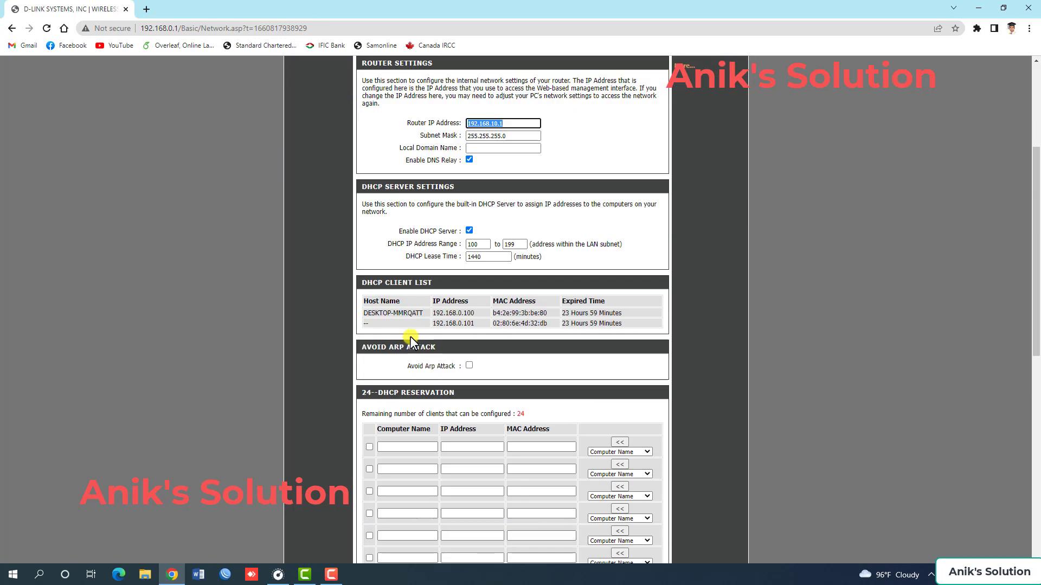
scroll(410, 339, "down", 9)
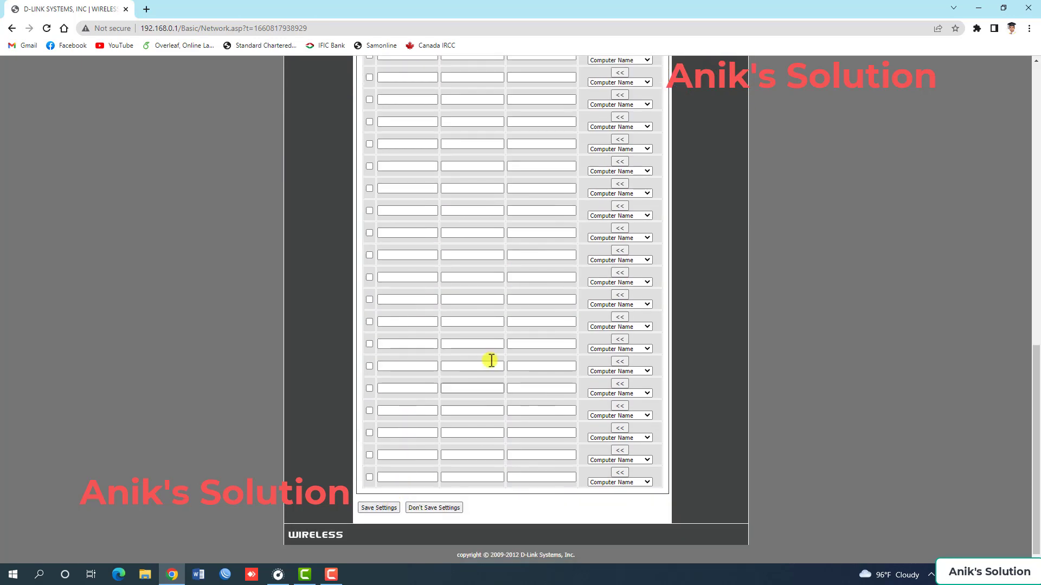
scroll(491, 359, "up", 12)
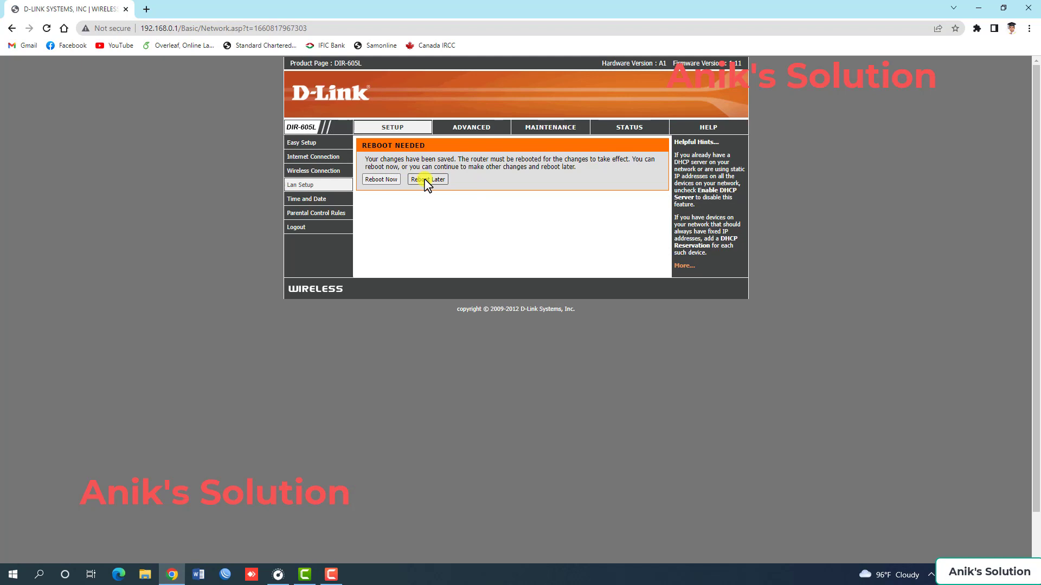
left_click(376, 181)
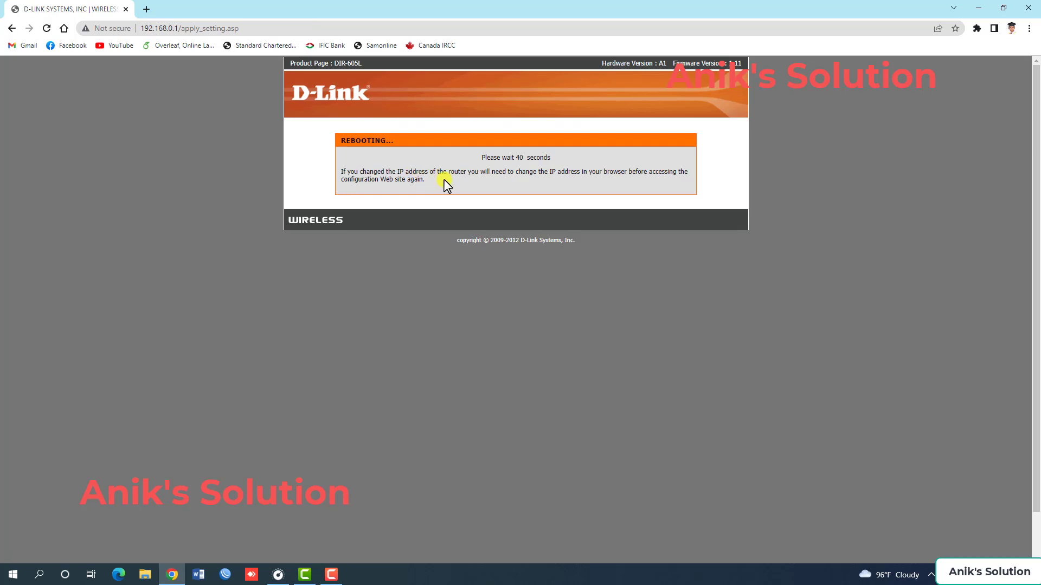
left_click_drag(500, 156, 549, 156)
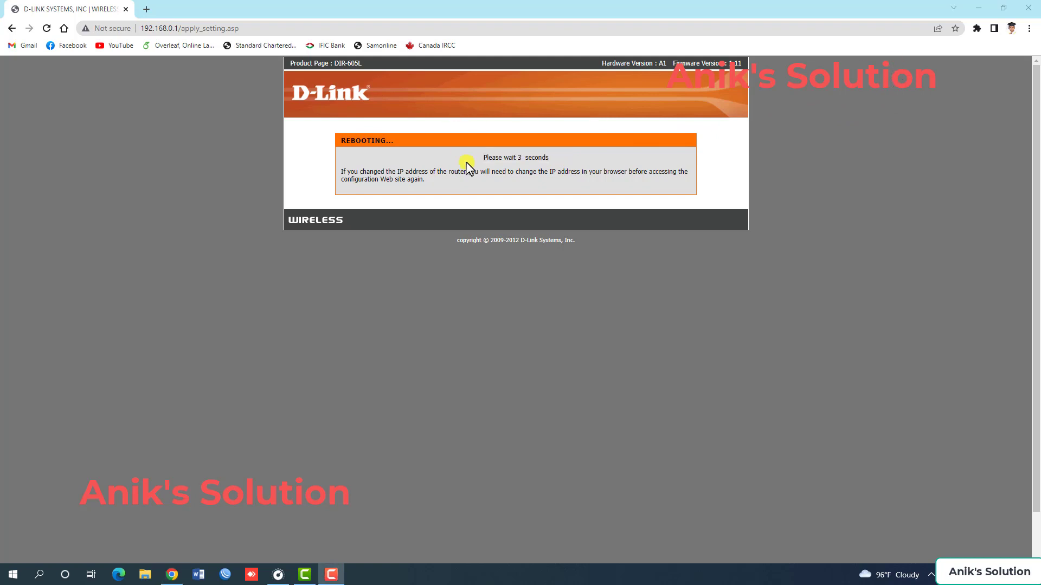
left_click_drag(480, 157, 548, 159)
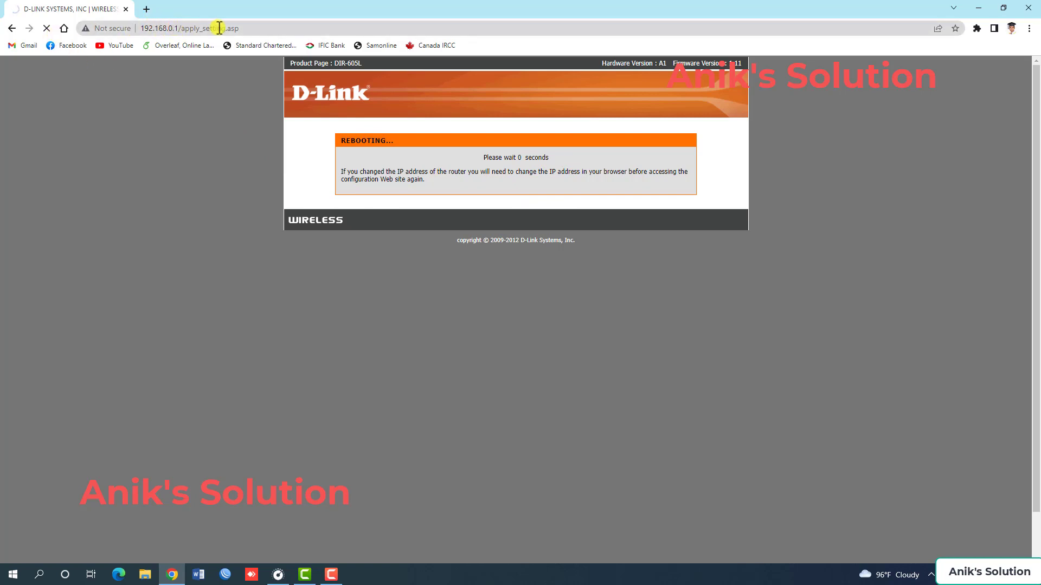
Open the router's login page at its new address 192.168.10.1.
left_click(244, 28)
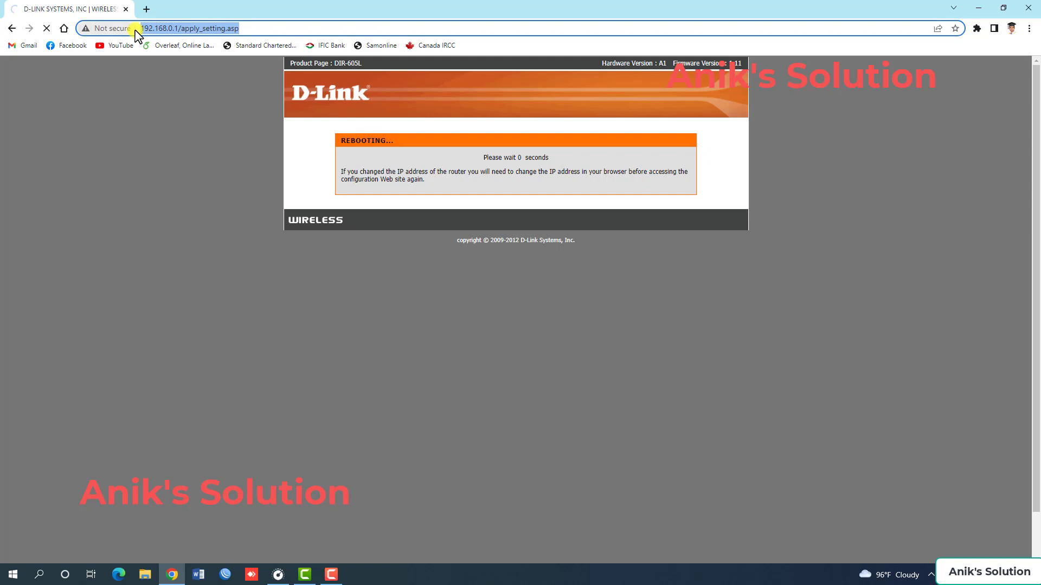
type("192.168.1")
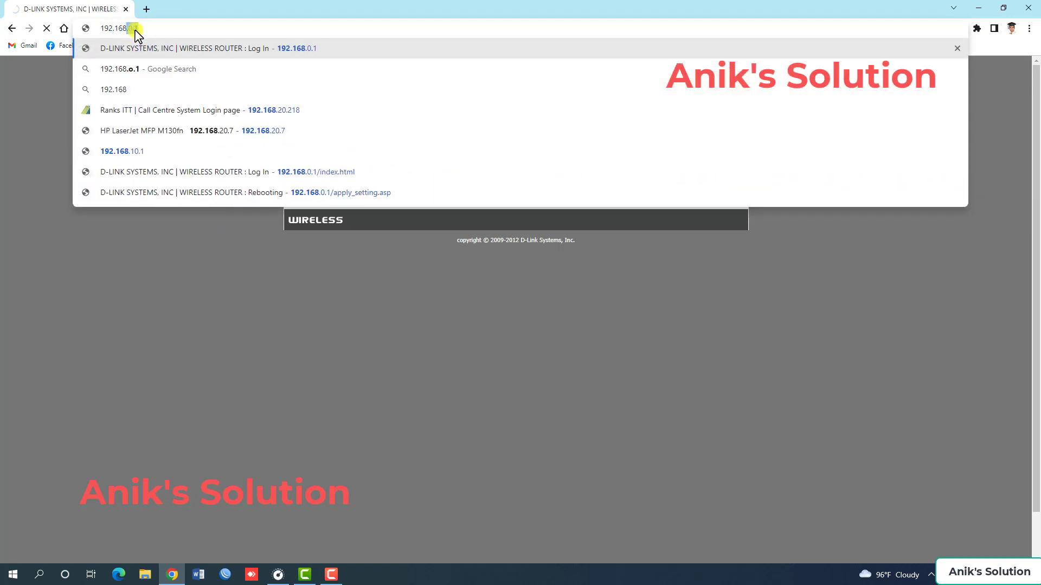
type("0.1")
key("Return")
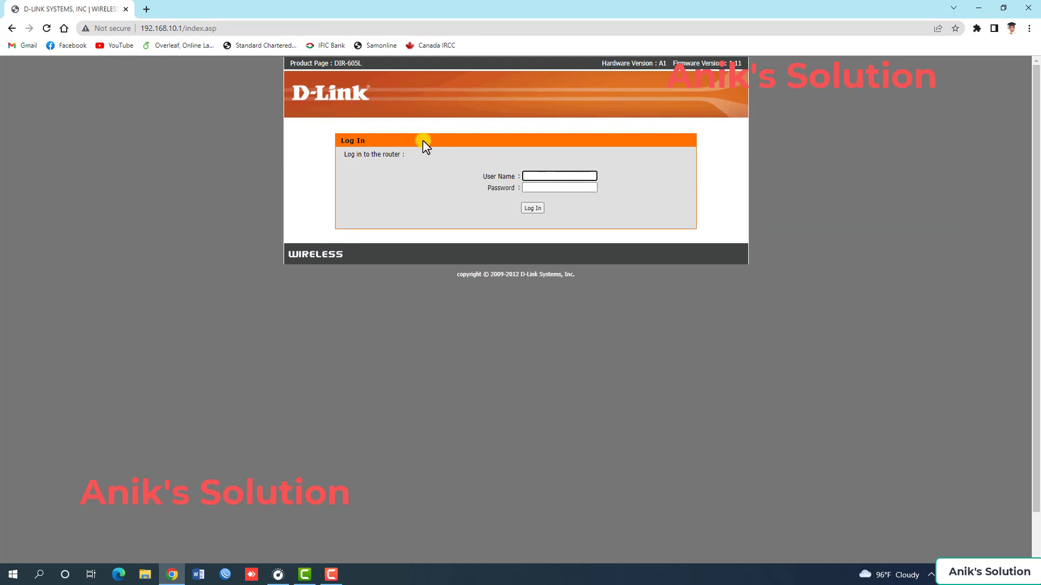
Log in with the administrator user name and password, and continue to the manual setup.
type("anik")
key("Tab")
type("a")
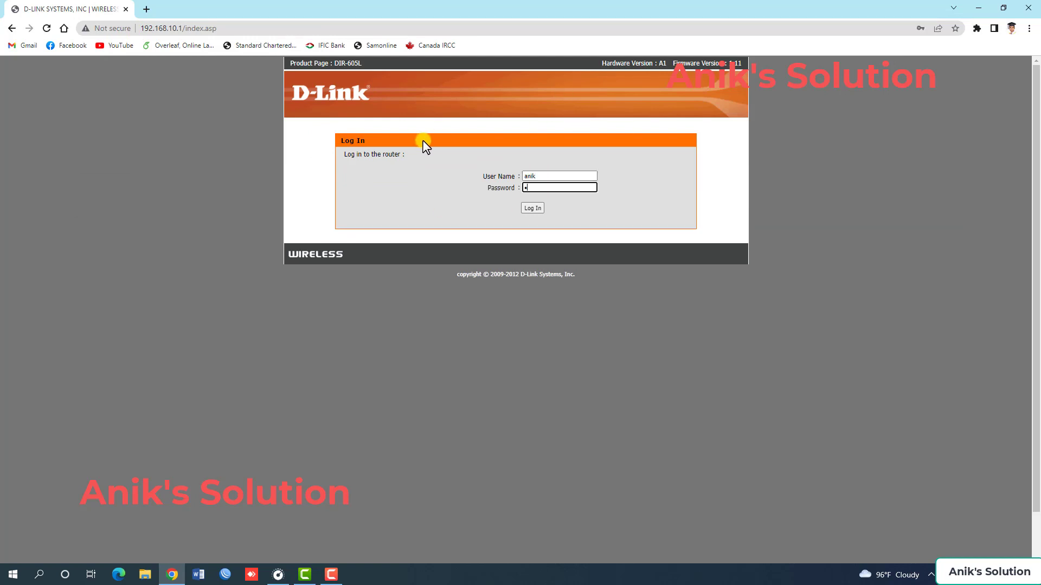
type("dm")
key("Return")
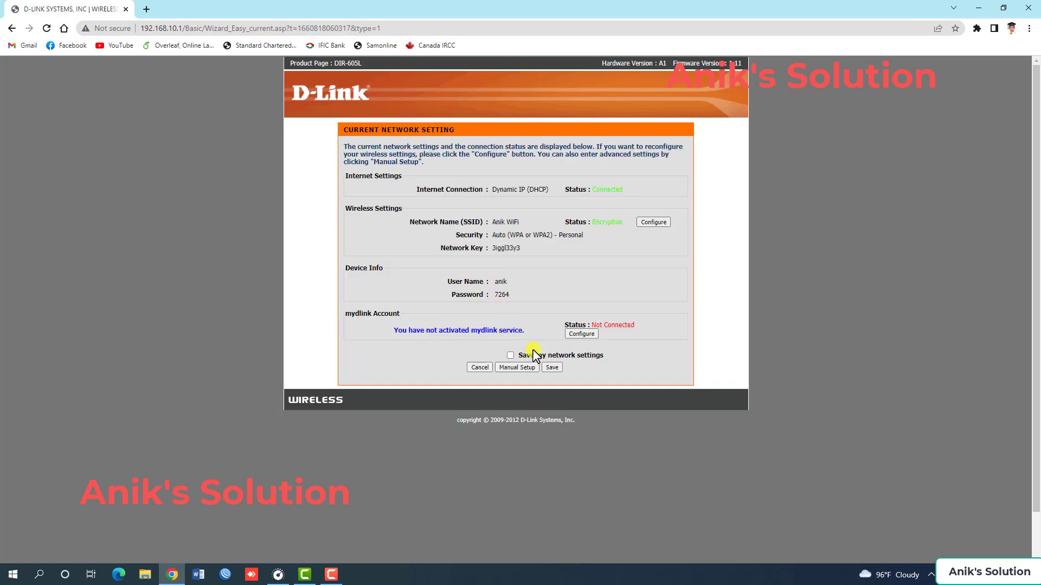
left_click(531, 367)
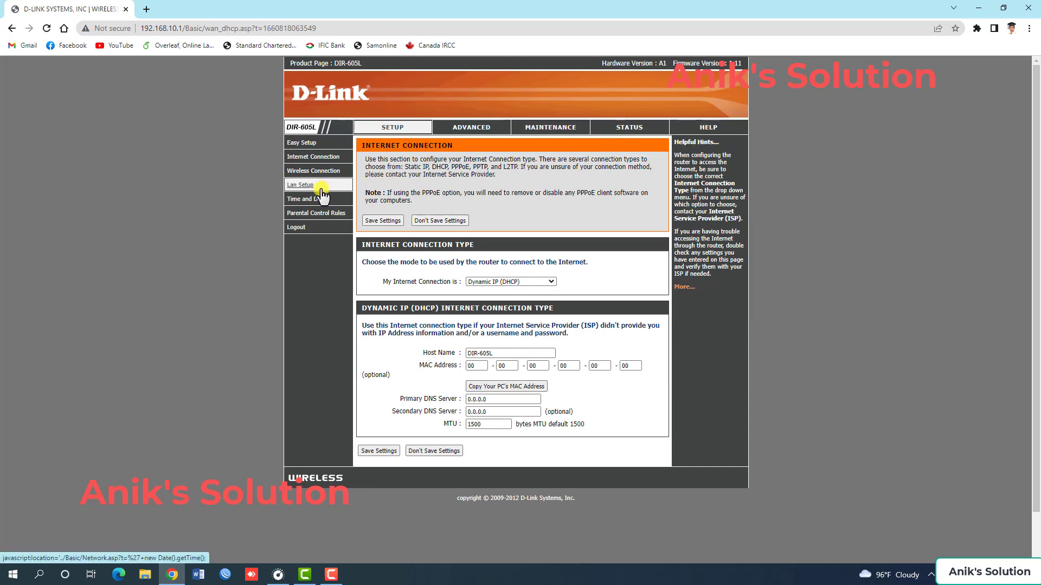
Examine the advanced Firewall & DMZ settings, including the DMZ host options and the firewall rules.
left_click(462, 129)
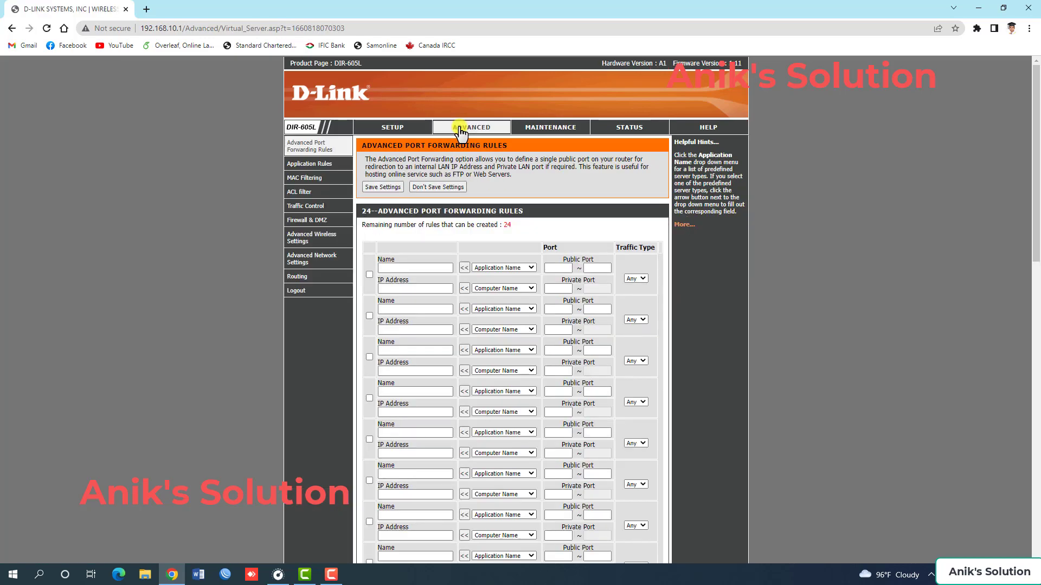
left_click(310, 222)
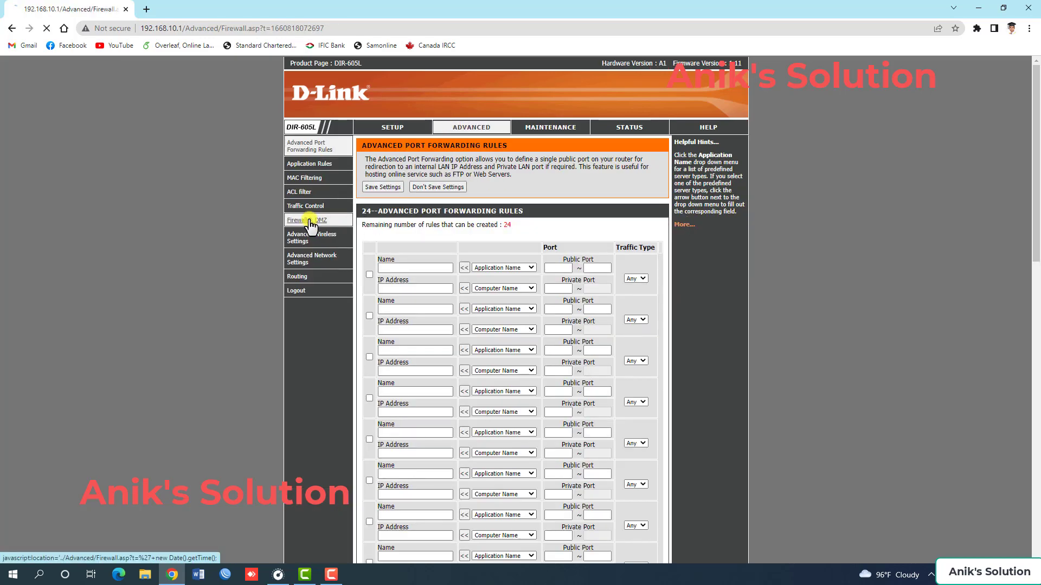
left_click(470, 128)
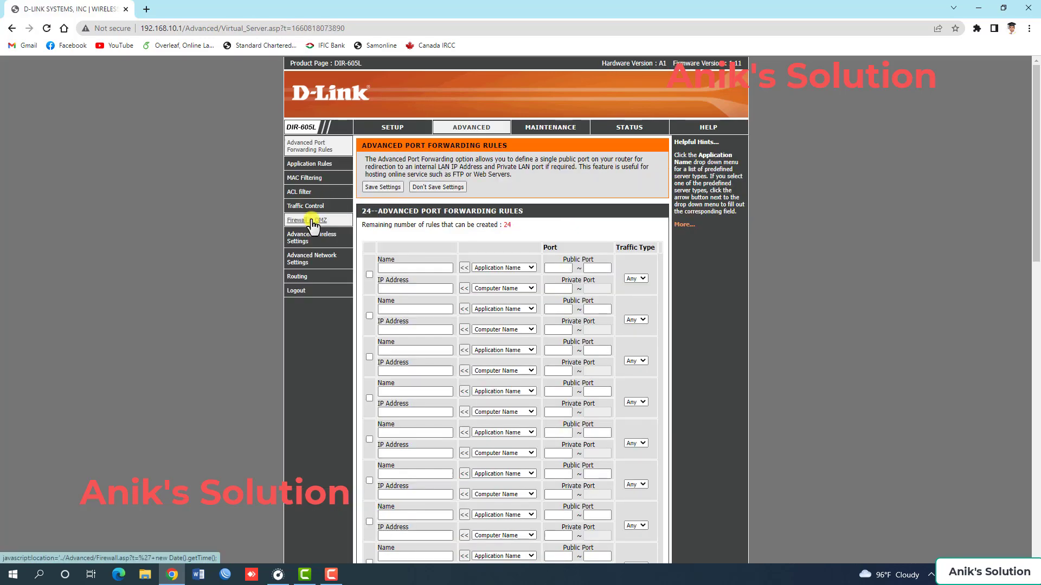
left_click(312, 222)
scroll(469, 278, "down", 2)
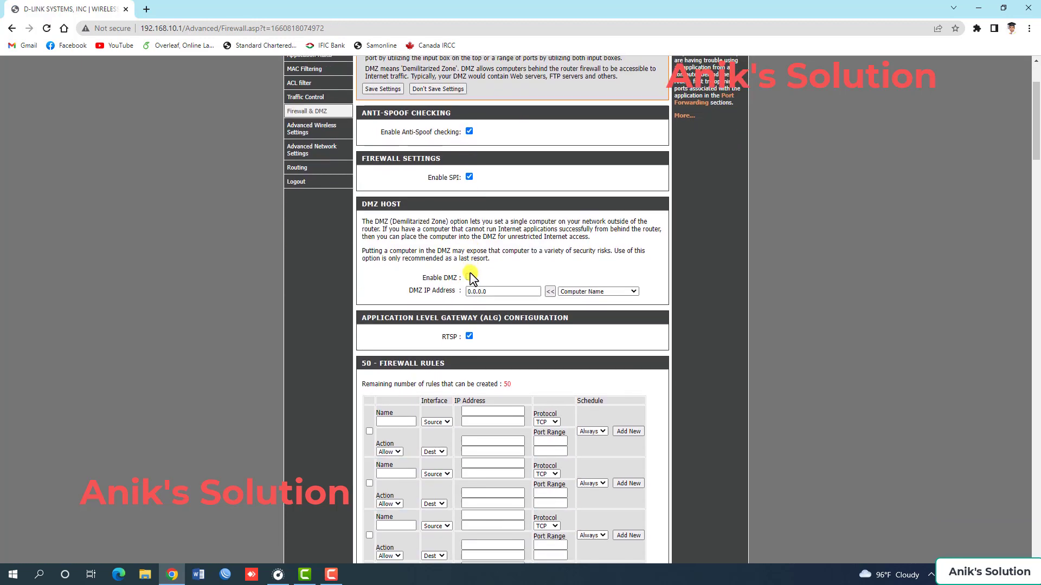
scroll(469, 278, "down", 20)
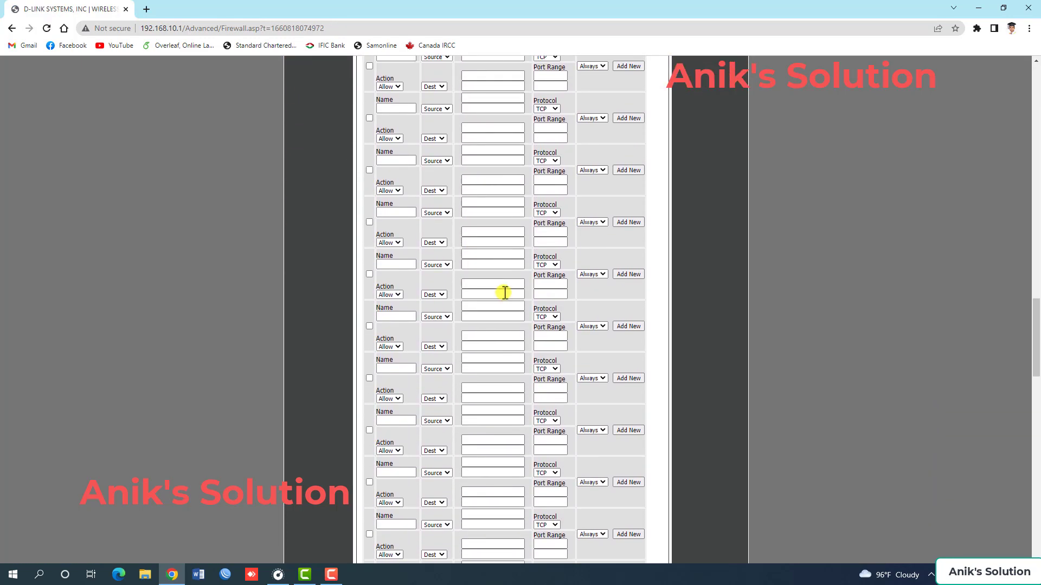
scroll(507, 314, "down", 15)
scroll(512, 328, "up", 8)
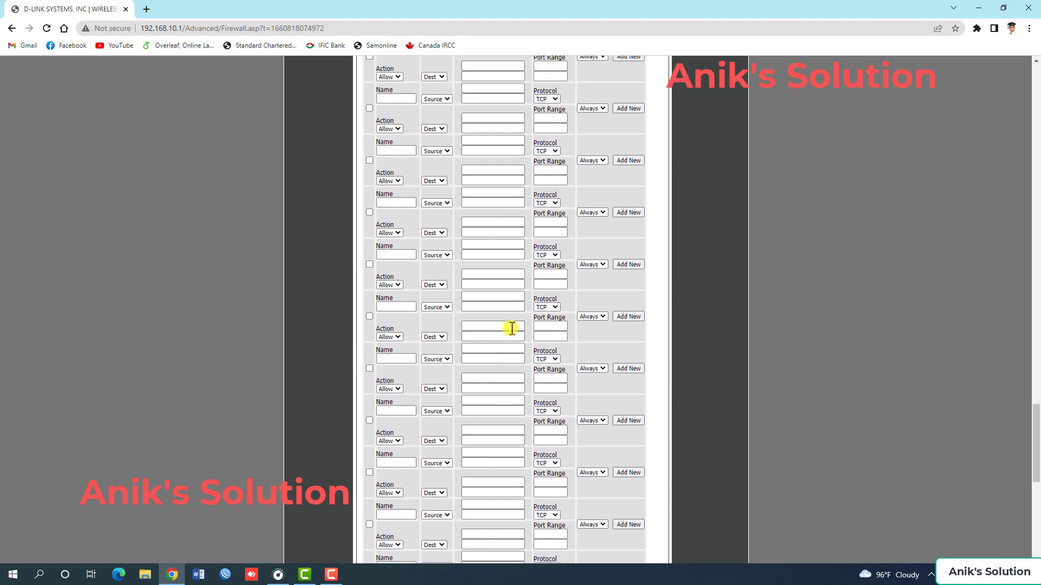
scroll(512, 328, "up", 20)
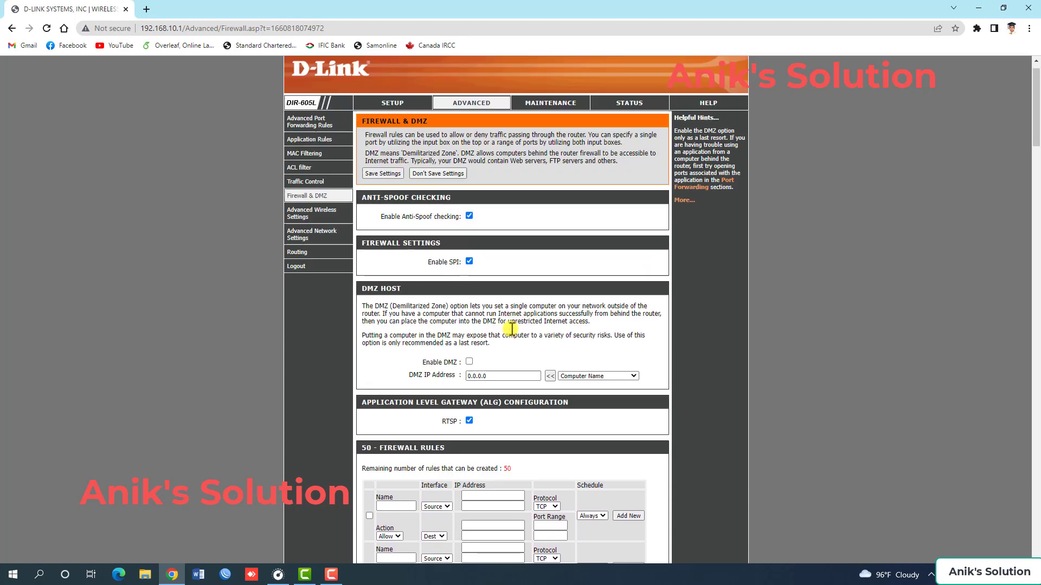
scroll(511, 328, "up", 1)
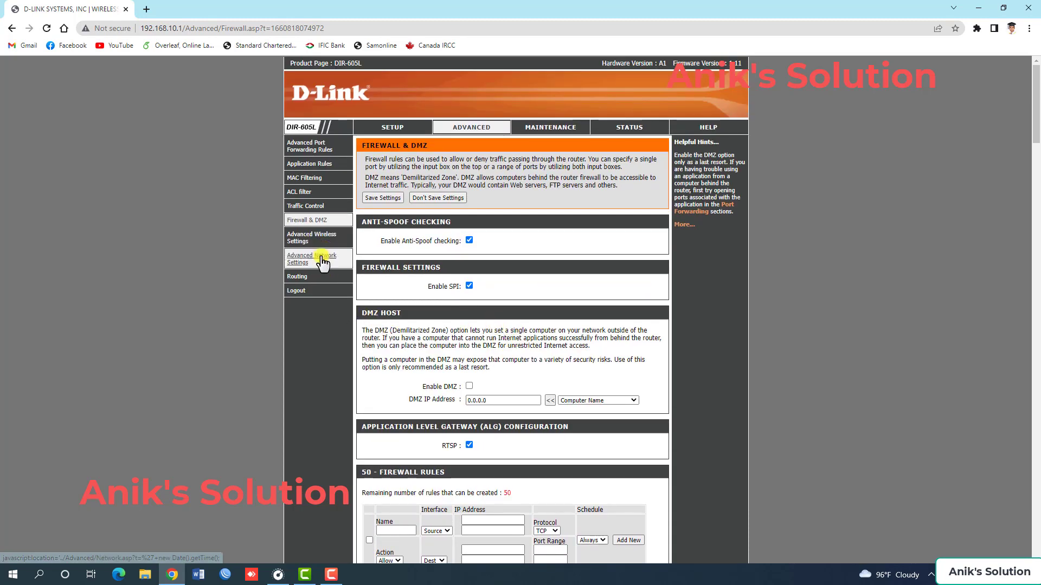
Open the firmware update settings and check online for the latest firmware version.
left_click(558, 126)
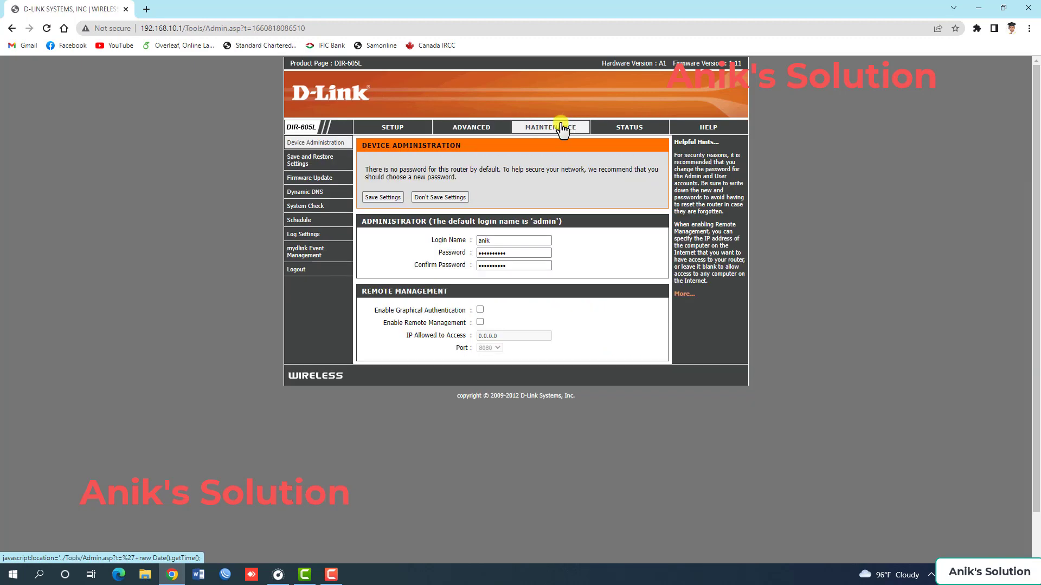
left_click(309, 178)
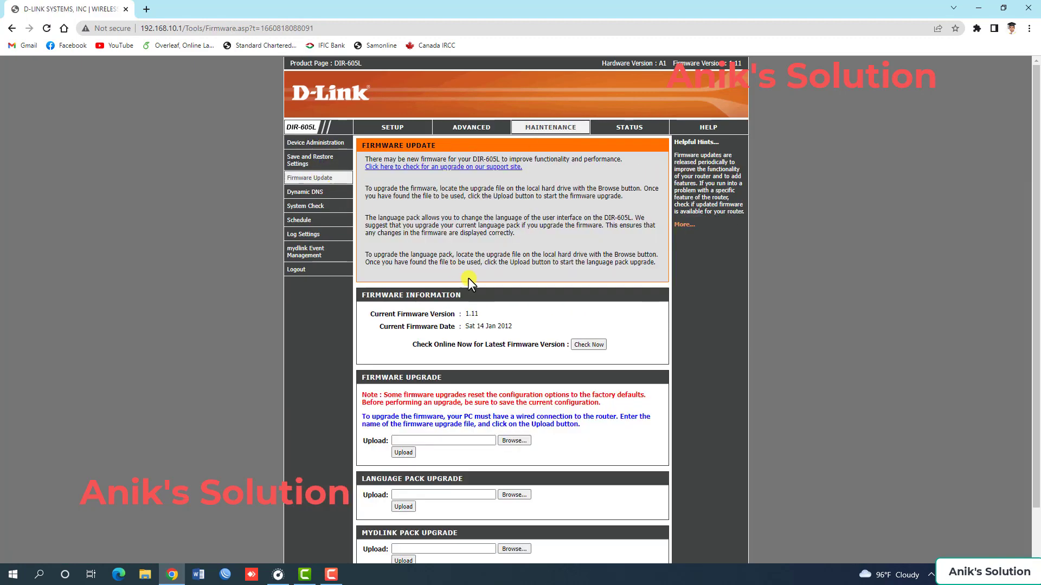
left_click_drag(465, 319, 513, 325)
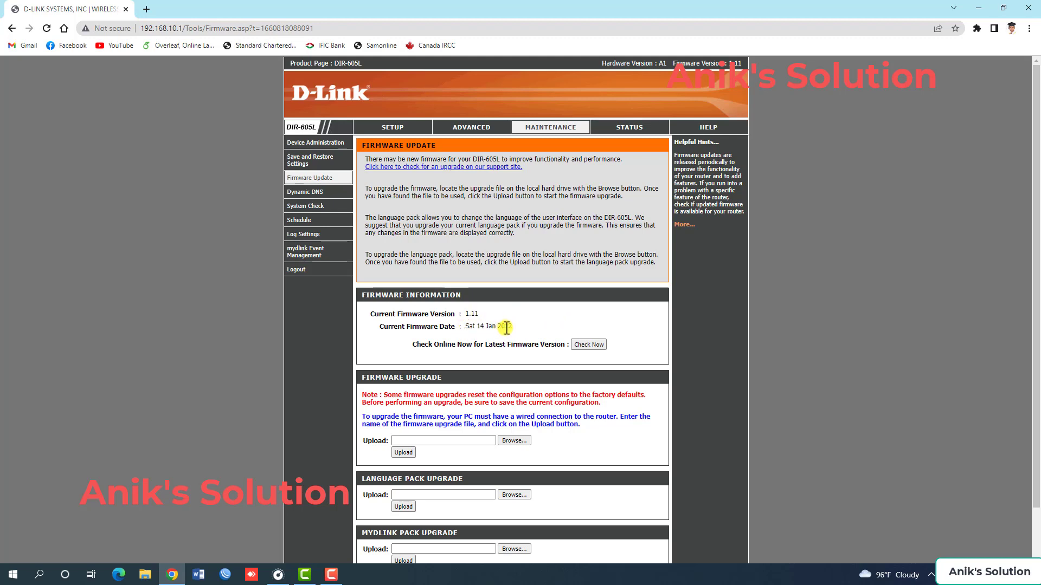
left_click(587, 345)
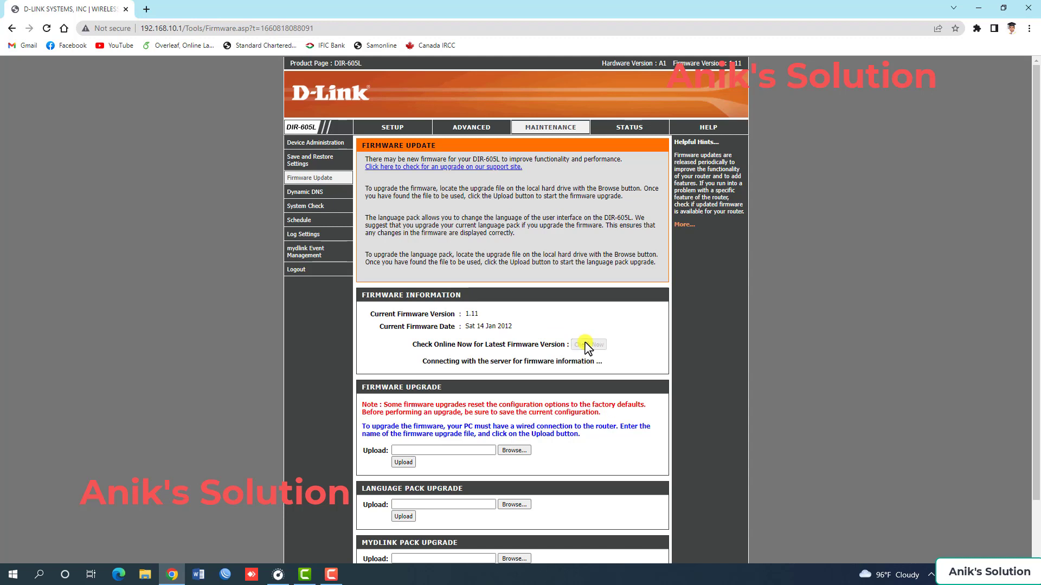
left_click_drag(420, 362, 606, 366)
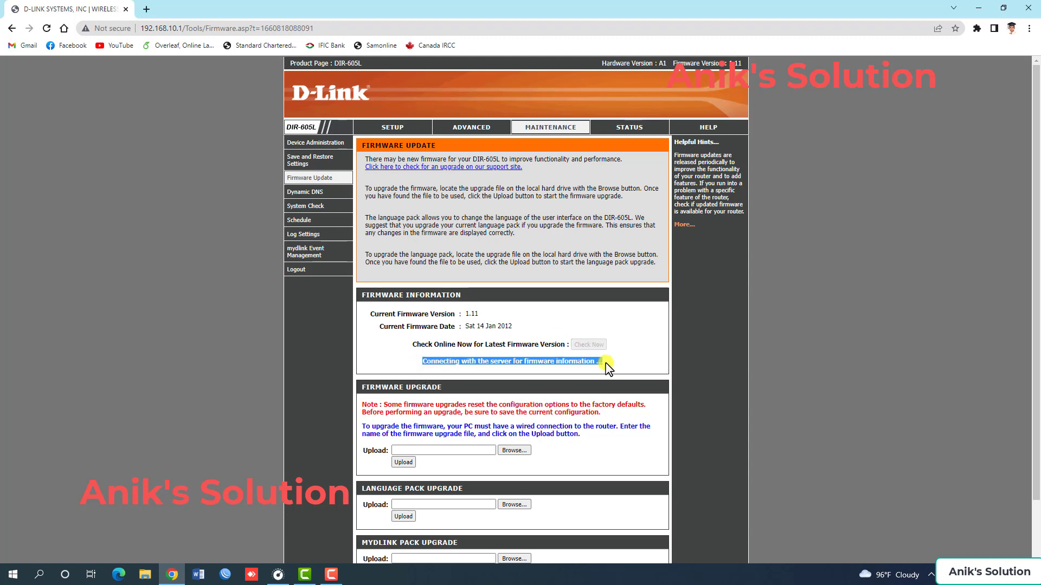
left_click(605, 363)
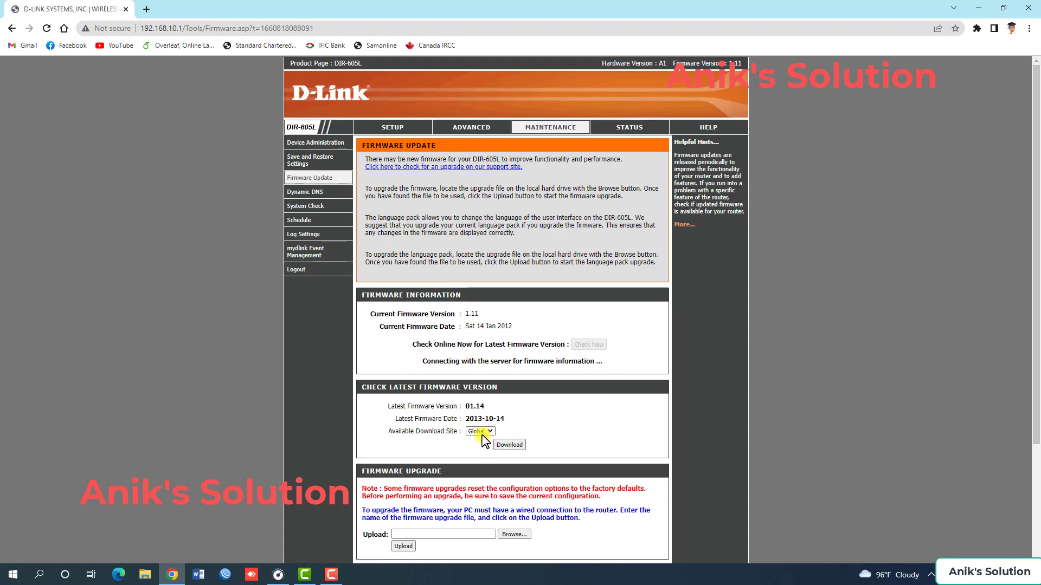
Read the latest firmware version, its date and the available download site.
left_click_drag(386, 407, 487, 408)
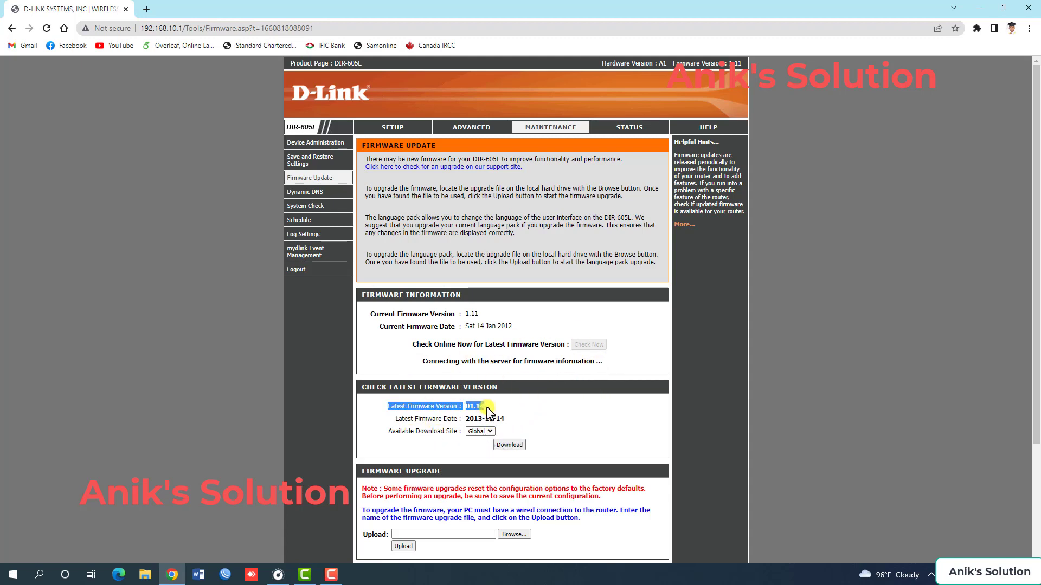
left_click(487, 408)
left_click_drag(398, 421, 514, 425)
left_click(513, 425)
left_click_drag(386, 432, 484, 437)
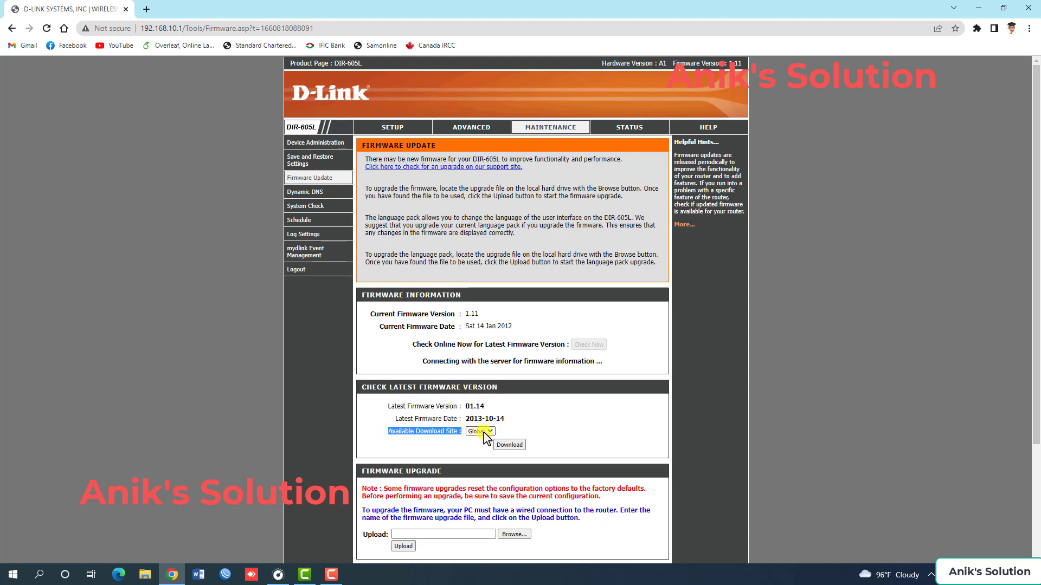
Download the latest firmware file from the Global download site and read the firmware upgrade instructions.
left_click(510, 445)
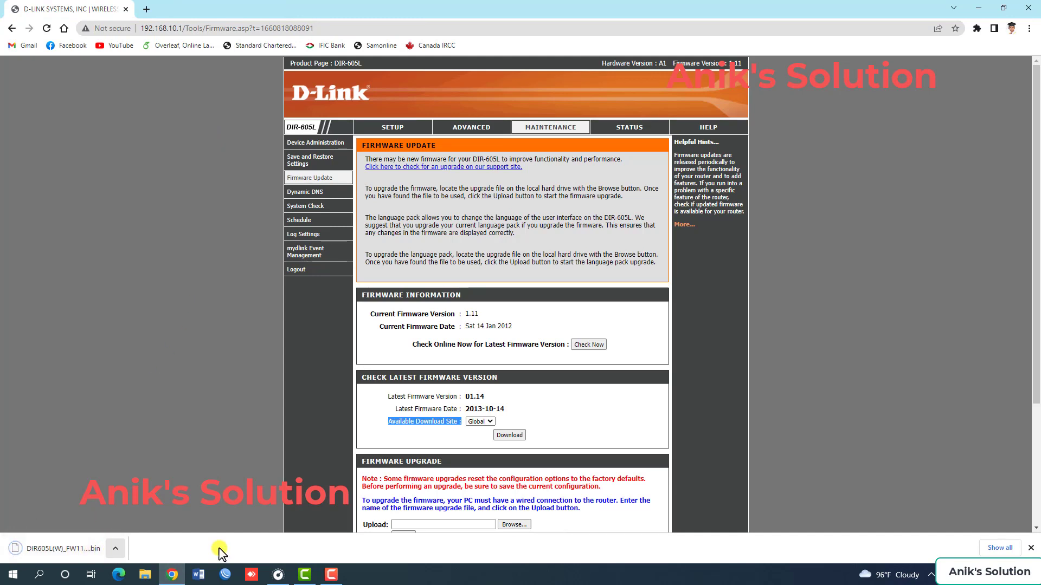
scroll(406, 431, "down", 2)
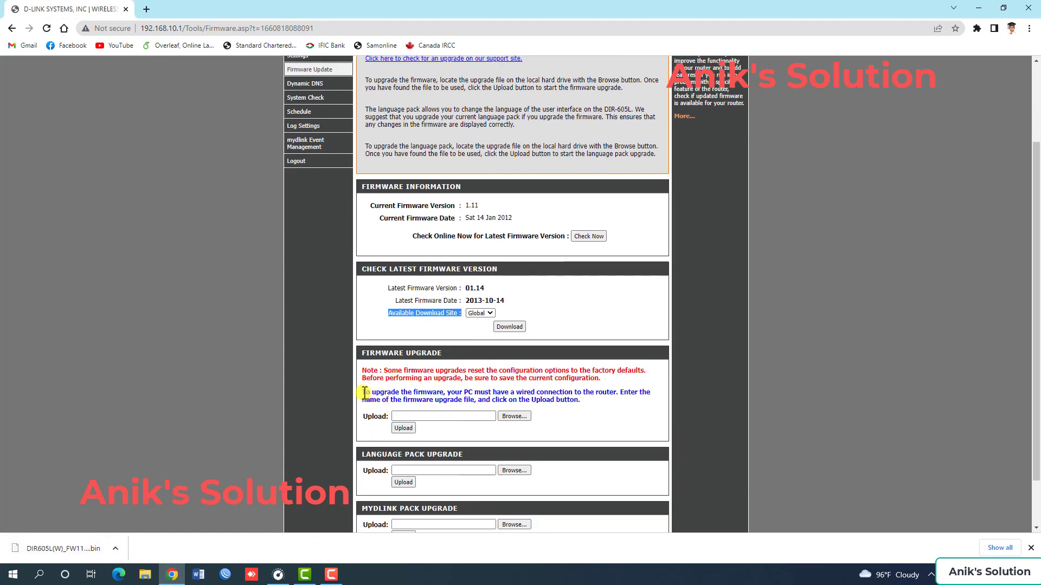
left_click_drag(362, 392, 594, 399)
left_click(591, 400)
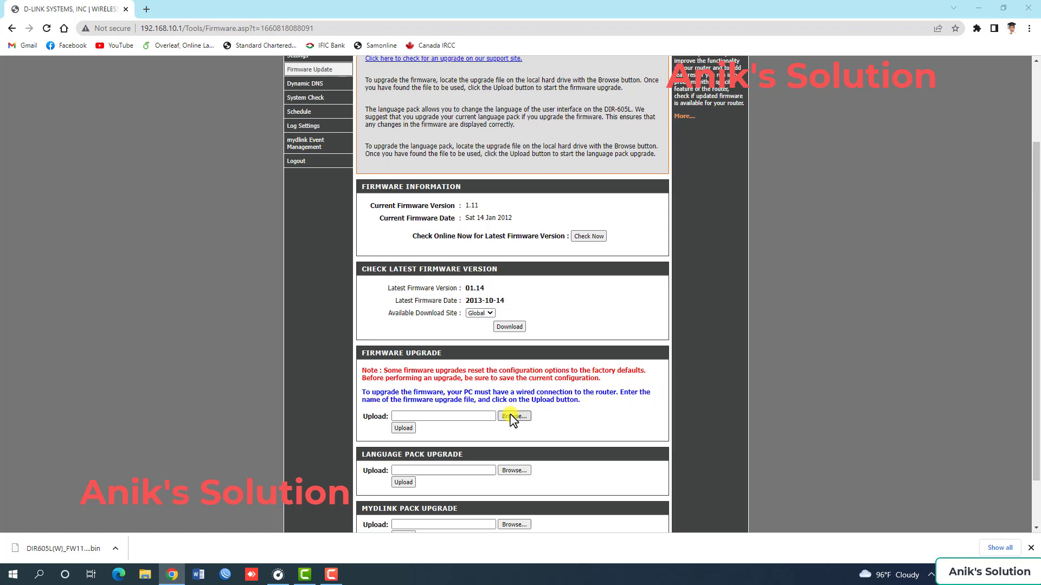
Choose DIR605L(W)_FW114WWb01.bin from the Downloads folder as the firmware upgrade file.
left_click(513, 419)
left_click(49, 98)
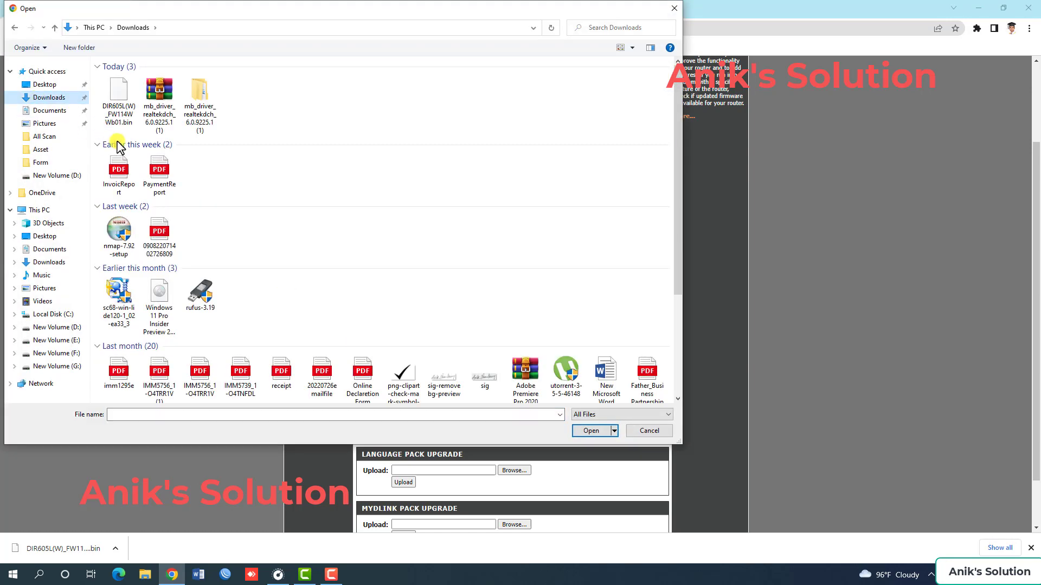
left_click(119, 106)
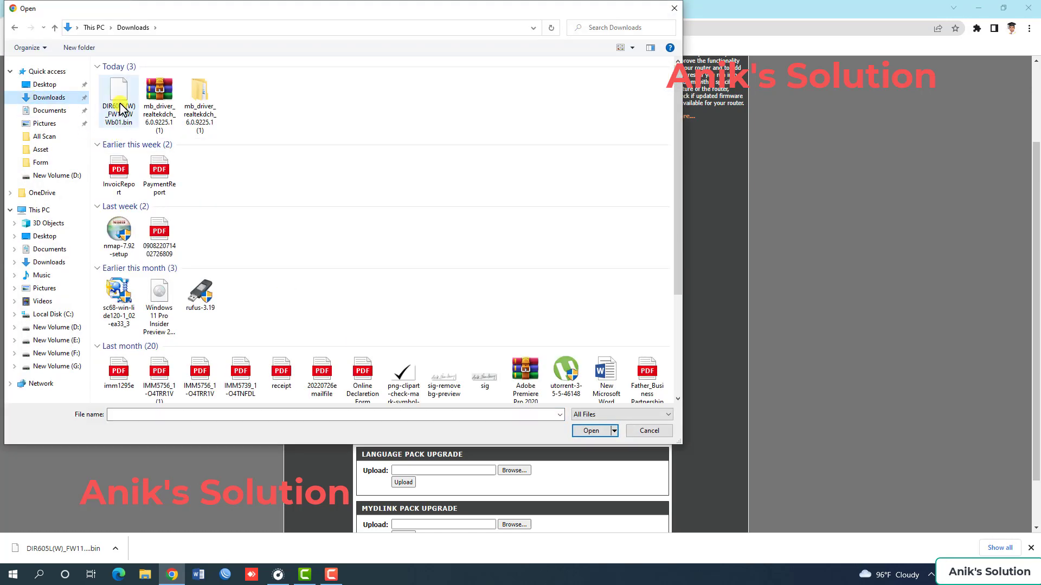
left_click(590, 431)
Upload the selected firmware file to the router and accept both the upgrade and the device reprogramming.
left_click(404, 429)
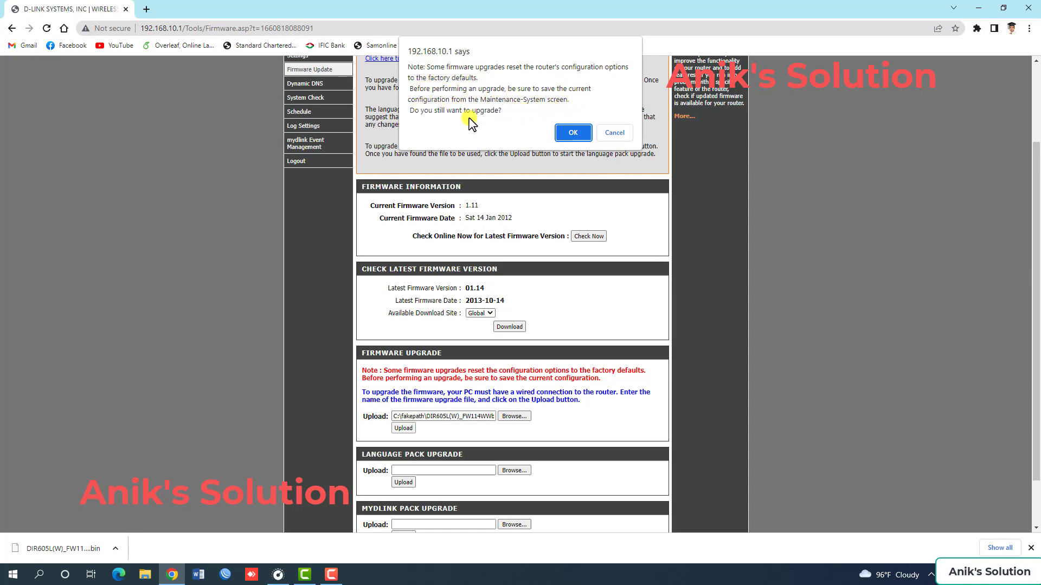
left_click(572, 134)
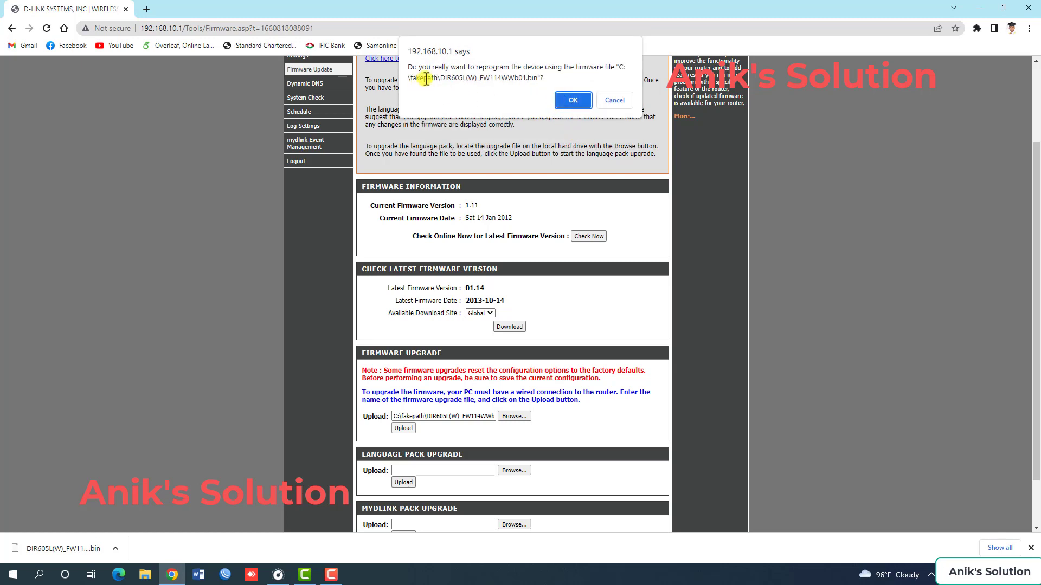
left_click(573, 100)
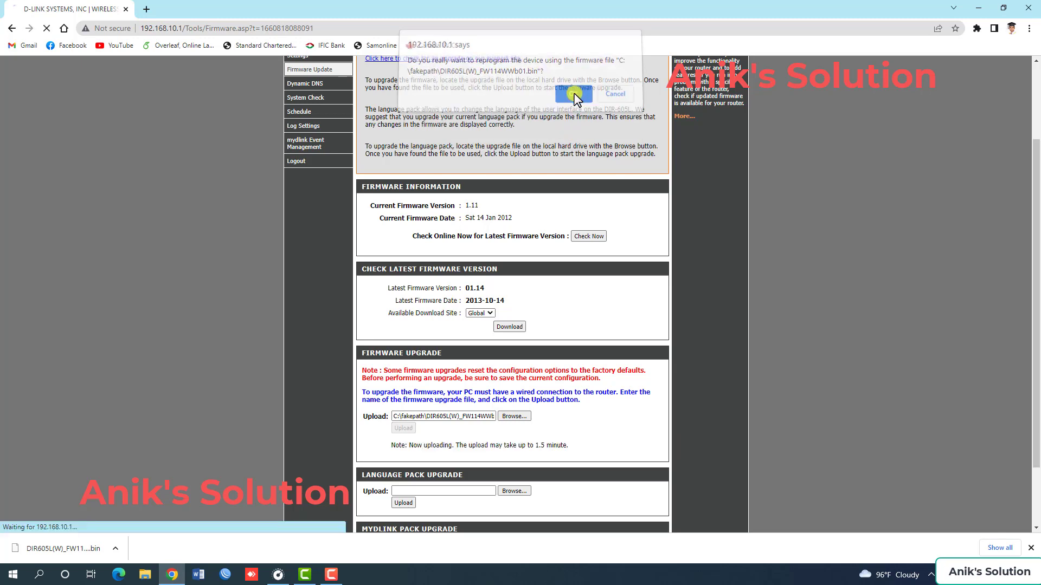